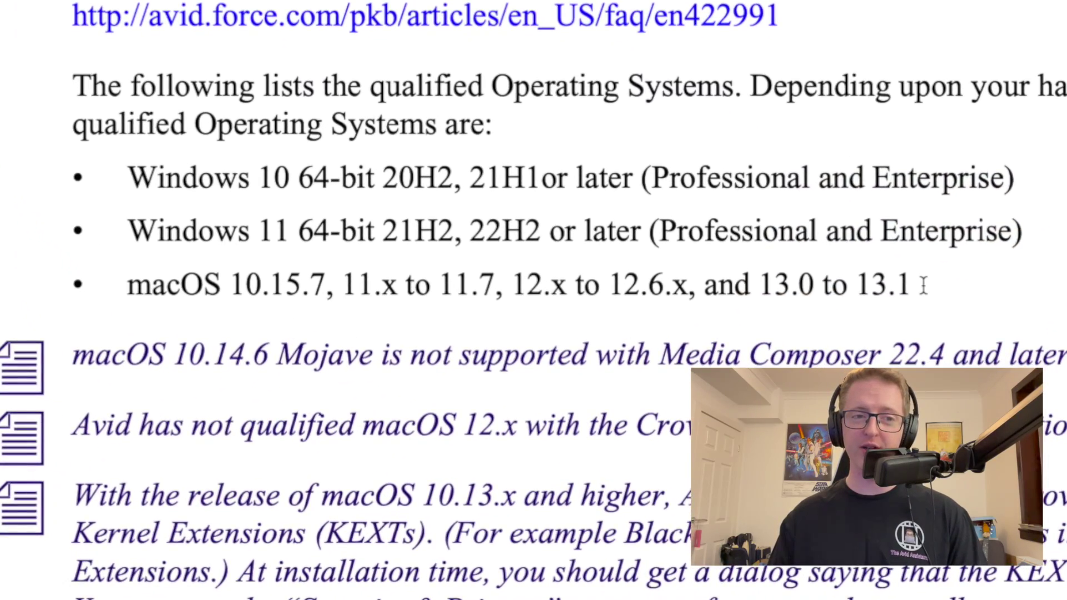
Highlight 'and 13.0 to 13.1' in the macOS bullet of the qualified operating systems list
drag(924, 285, 718, 286)
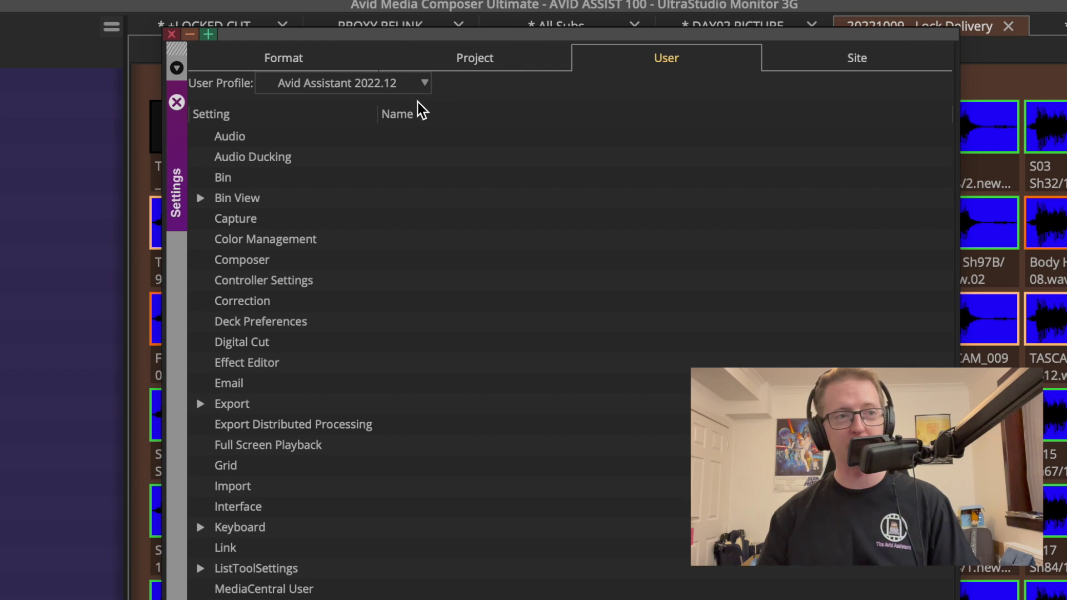
Copy the Keyboard/Edit setting into the Avid Assistant 2022.12 profile and open its keyboard layout
click(347, 84)
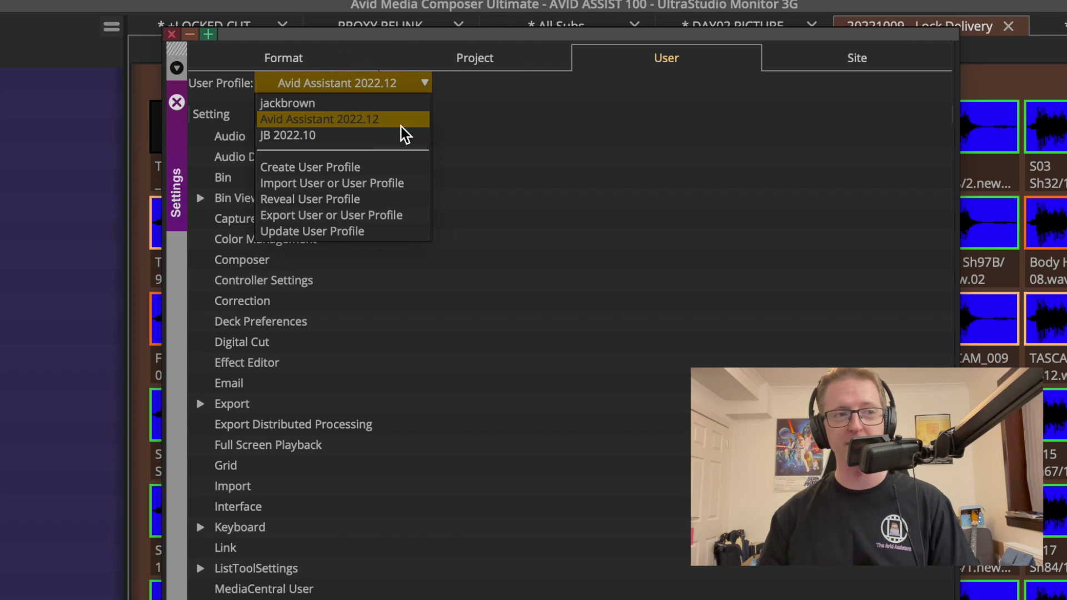
click(517, 93)
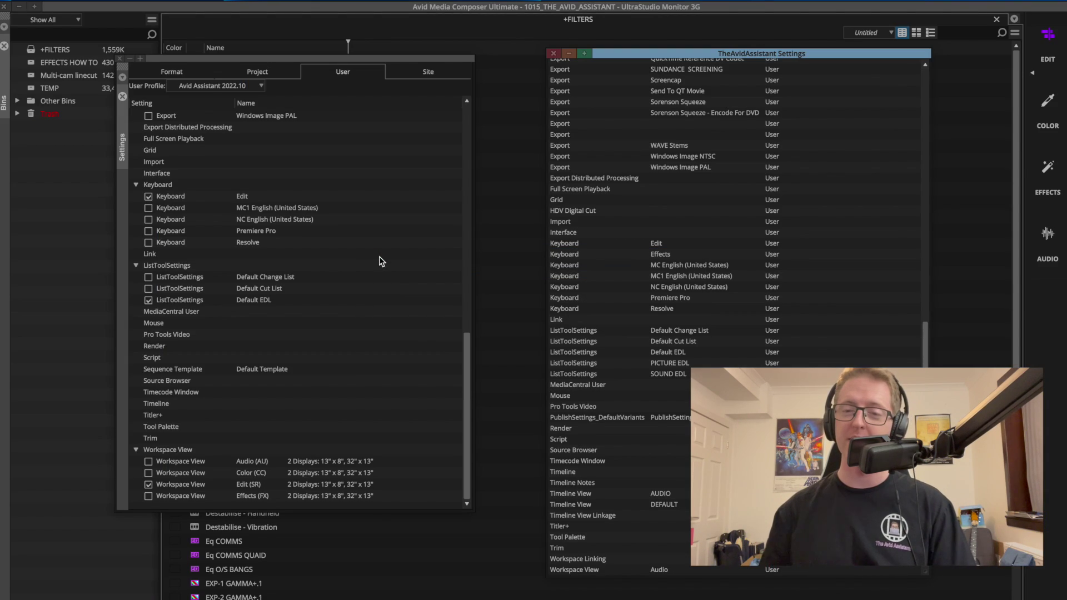
click(576, 246)
drag(576, 246, 239, 244)
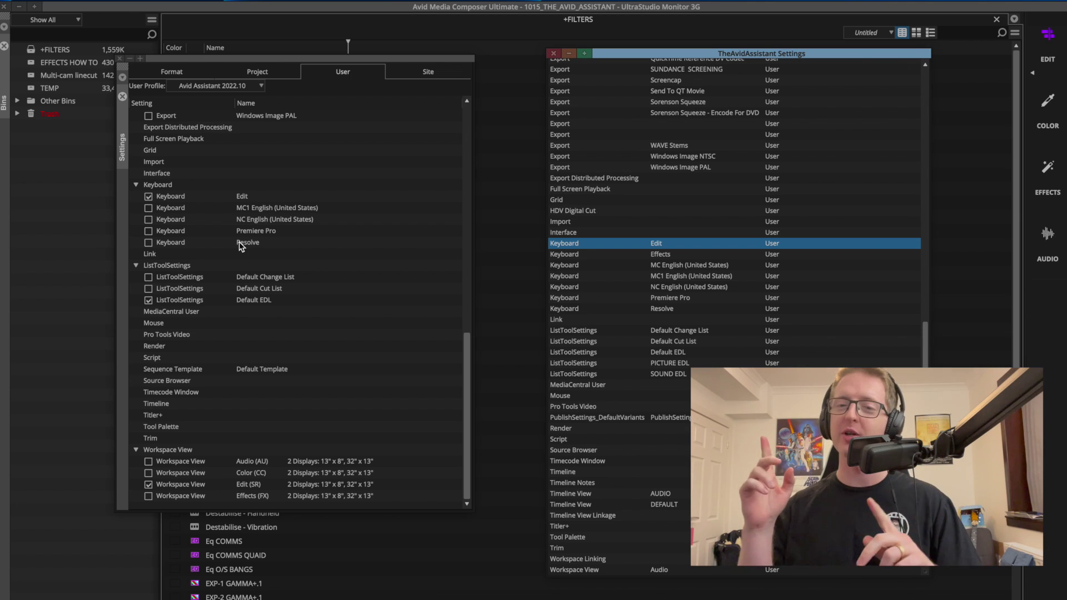
click(180, 196)
double_click(180, 196)
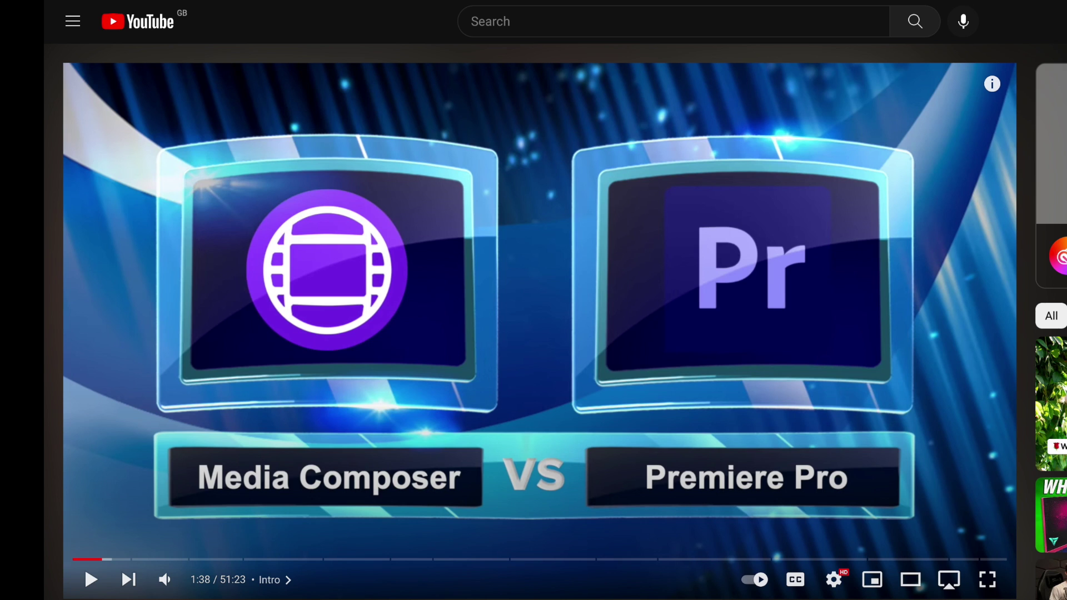
Scroll the YouTube video description down to its system specs list
scroll(534, 323, down, 15)
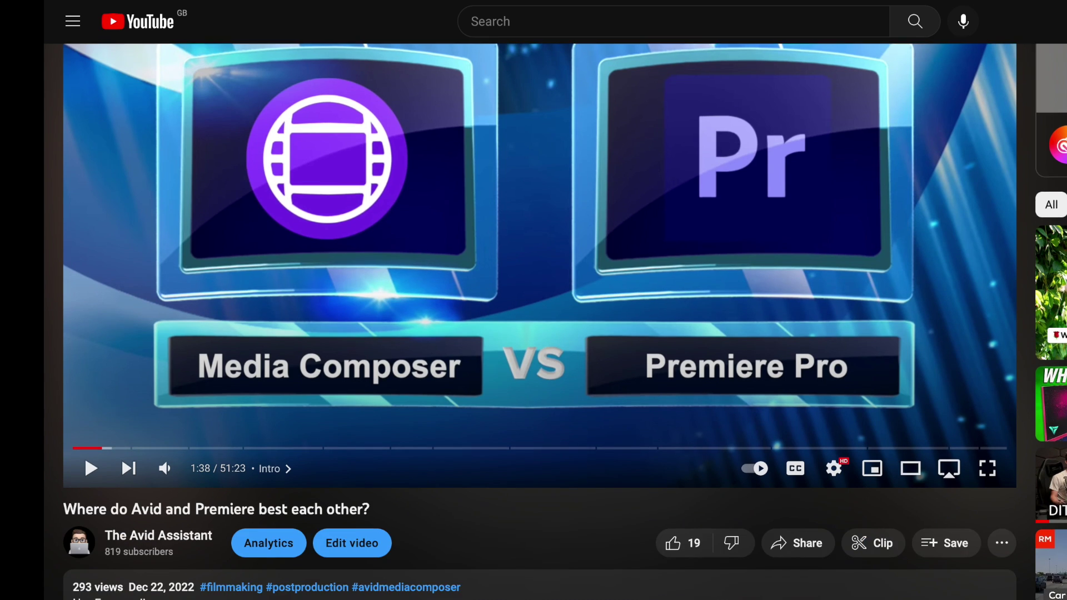
scroll(533, 323, down, 1)
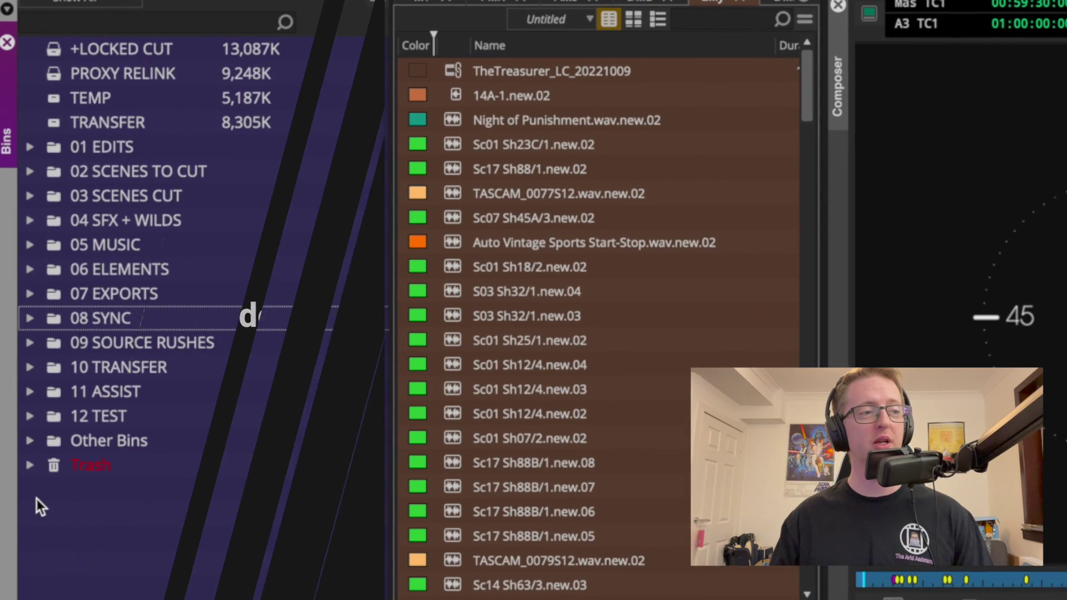
Lasso folders 08 SYNC through Trash, expand 10 TRANSFER, and extend the selection up to 02 SCENES TO CUT
mouse_move(36, 499)
mouse_down()
mouse_move(81, 439)
mouse_move(63, 358)
mouse_up()
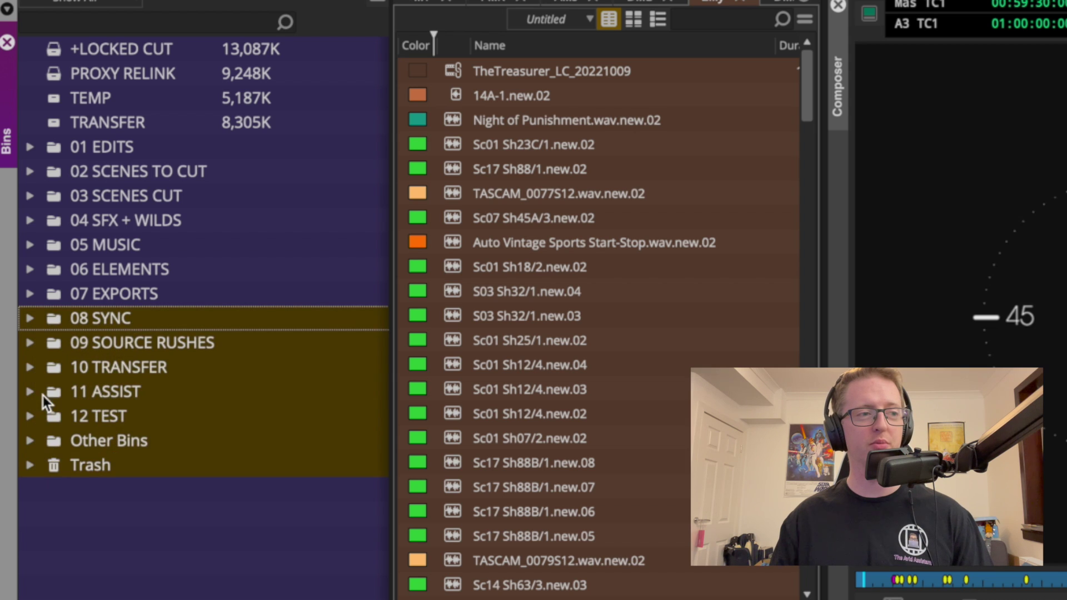
click(52, 370)
click(30, 367)
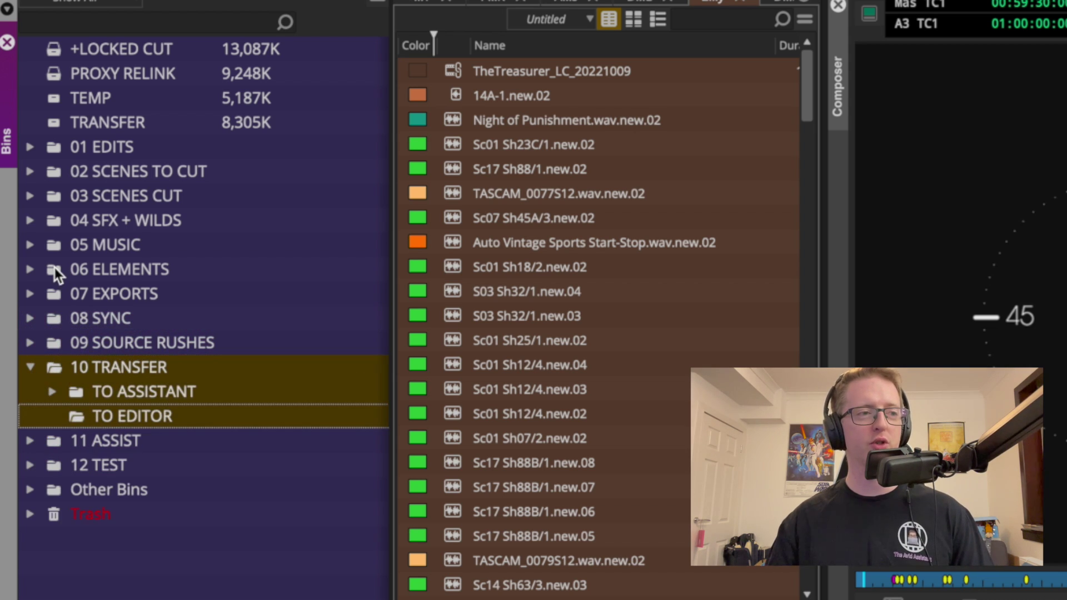
shift+click(54, 268)
shift+click(67, 182)
Clear the selection, re-expand 10 TRANSFER, and lasso 05 MUSIC through TO EDITOR
click(63, 391)
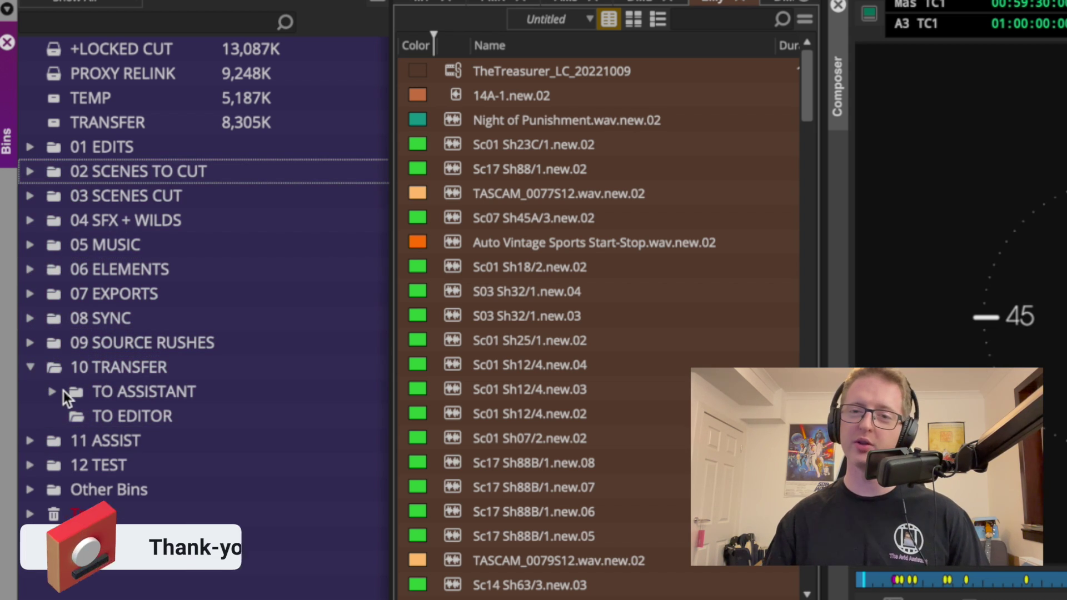
click(36, 366)
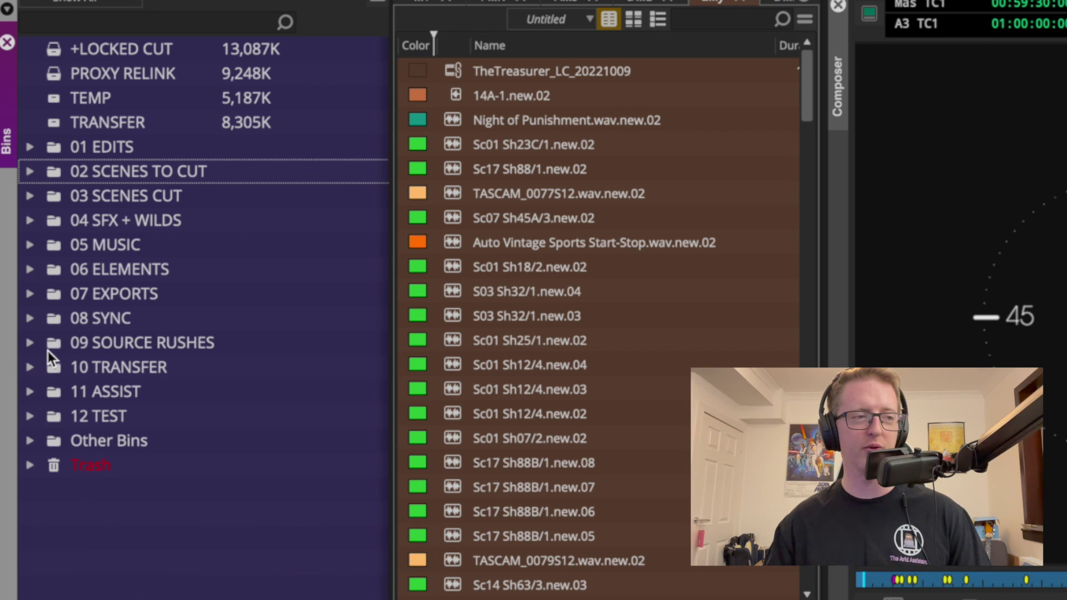
click(30, 367)
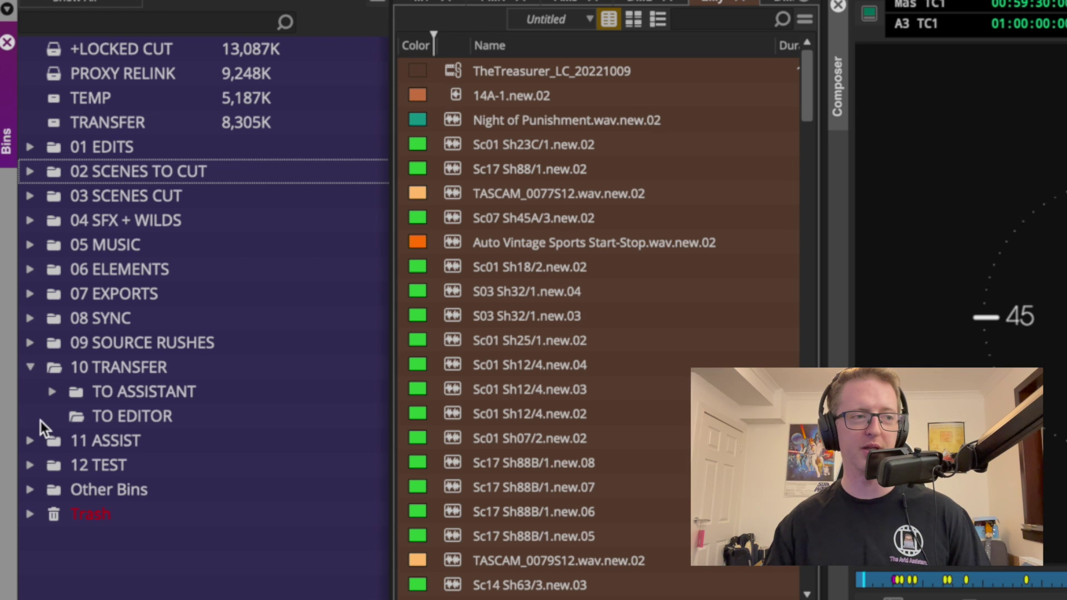
drag(41, 421, 87, 328)
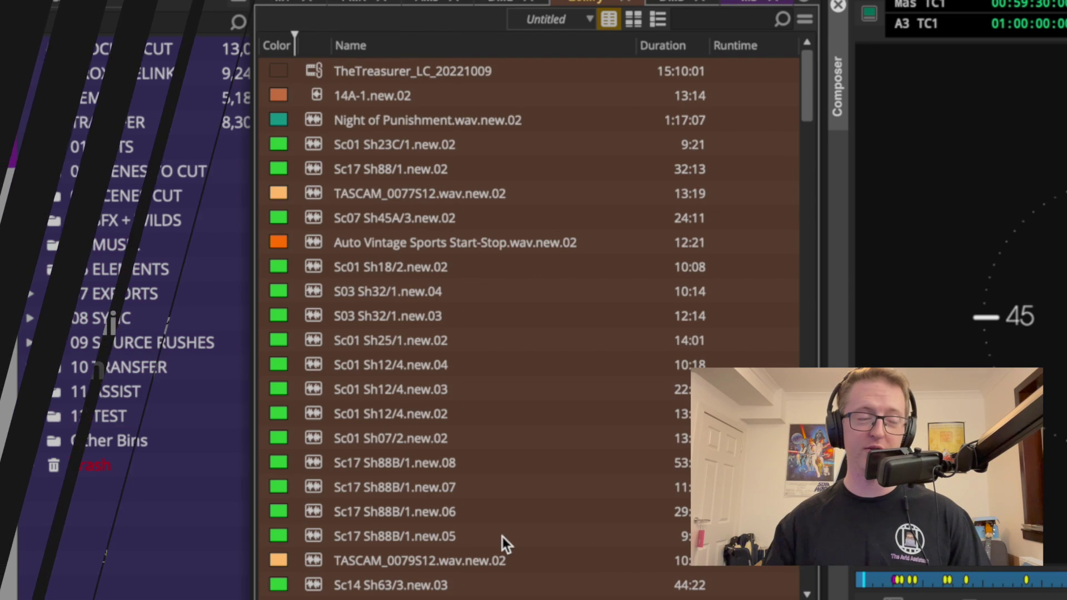
Select Sc01 Sh12/4.new.02, then S03 Sh32/1.new.04, in the bin list
click(389, 414)
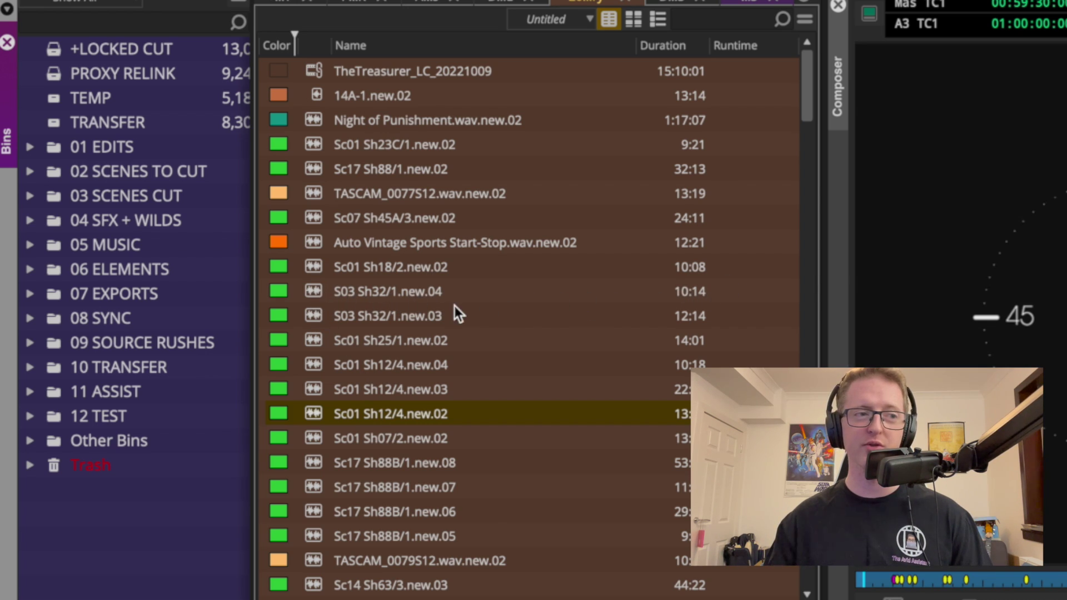
click(445, 293)
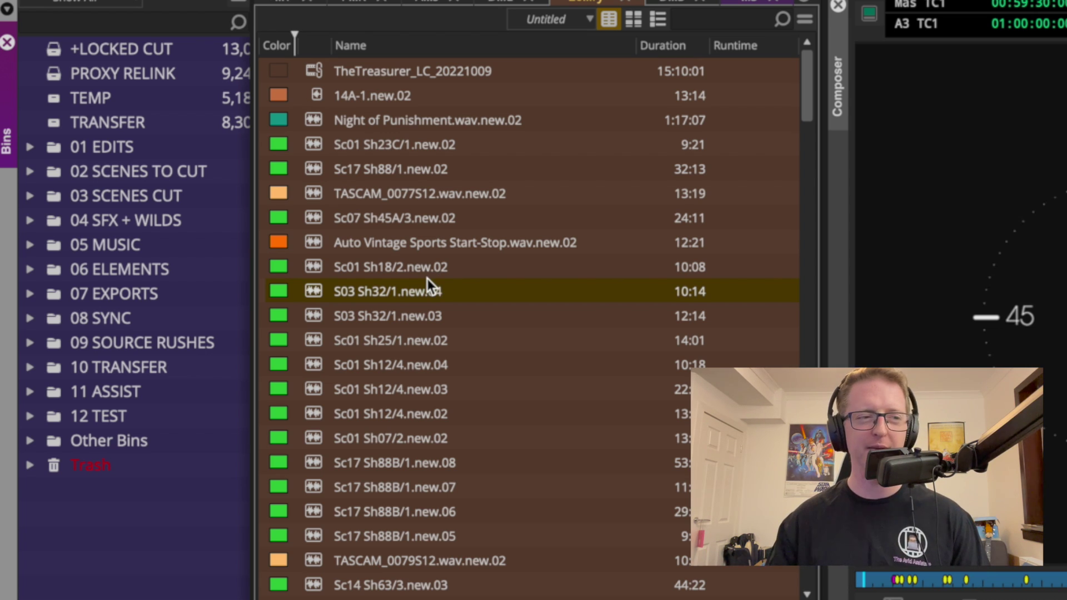
Switch the bin to Frame View with Sc17 Sh88B/1.new.07 selected and resize the bin map overview
click(319, 492)
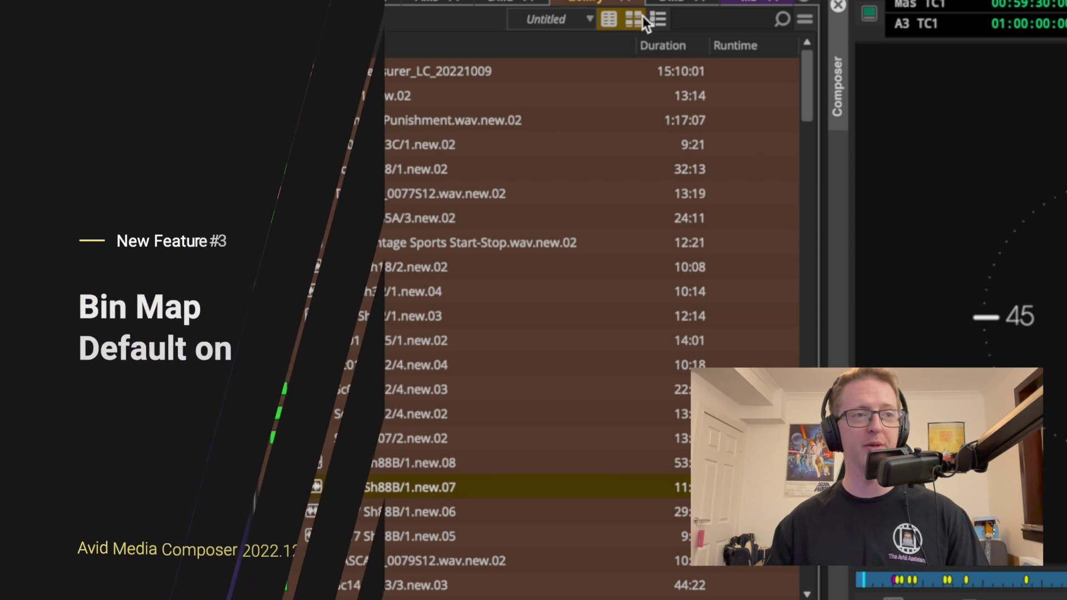
click(633, 19)
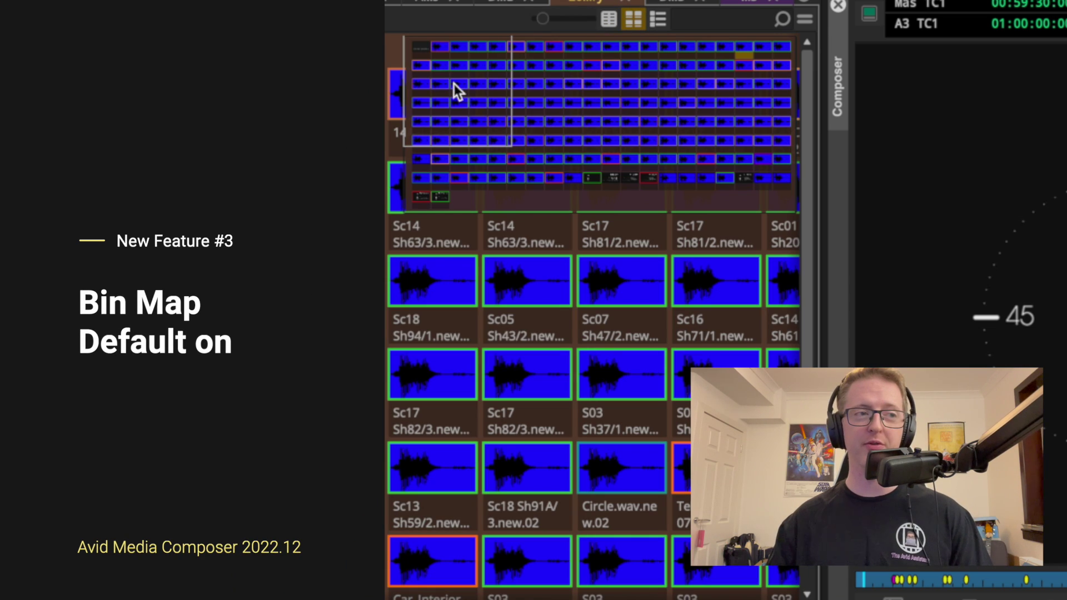
drag(465, 72, 422, 9)
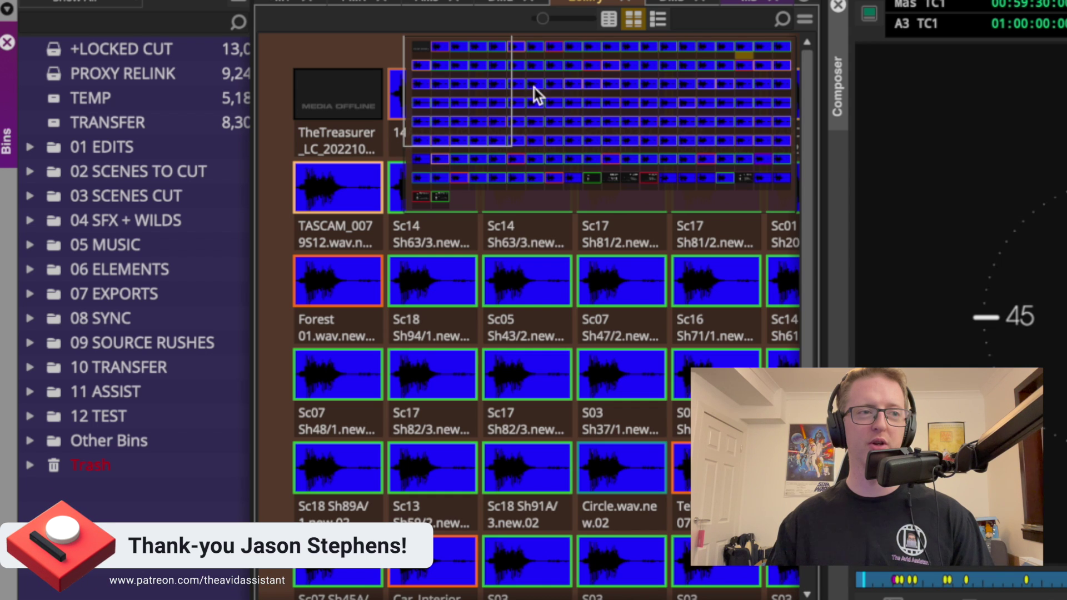
drag(468, 122, 432, 34)
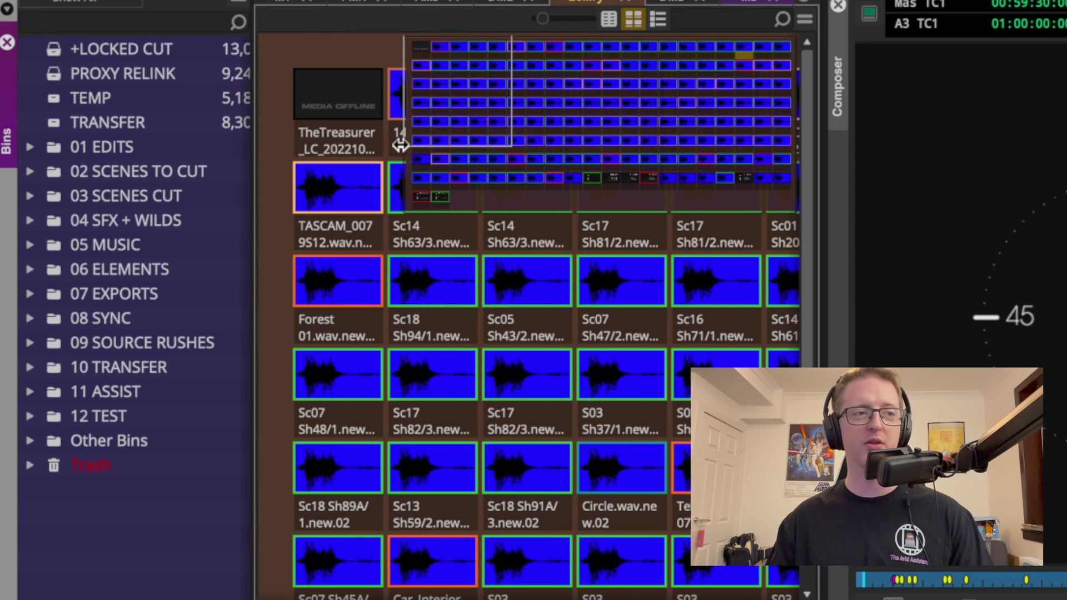
drag(400, 139, 587, 128)
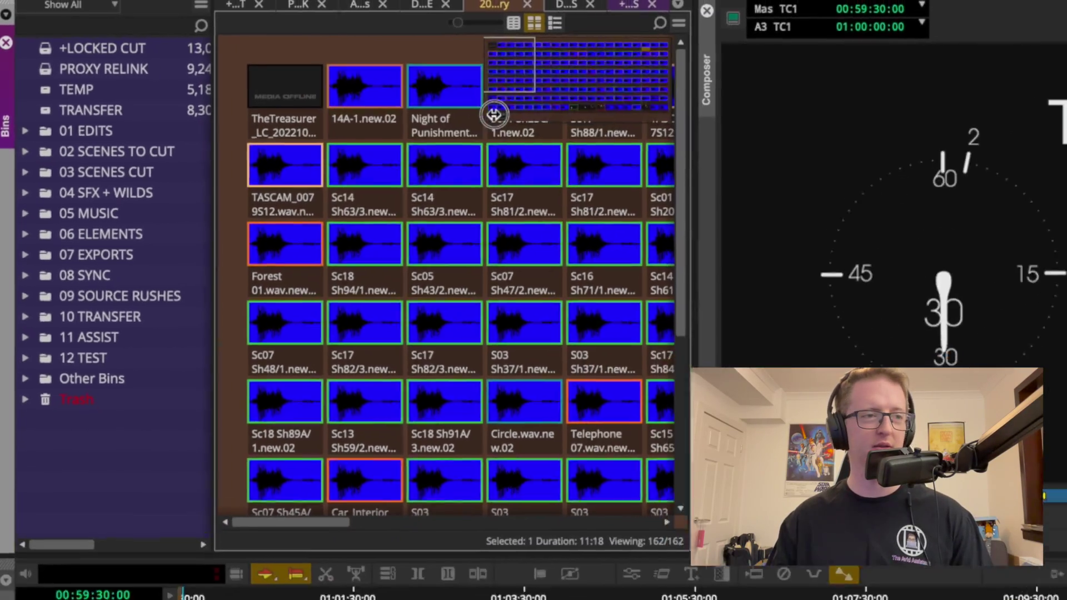
drag(493, 115, 340, 180)
Open the Interface settings to view the Bins options
key(super+9)
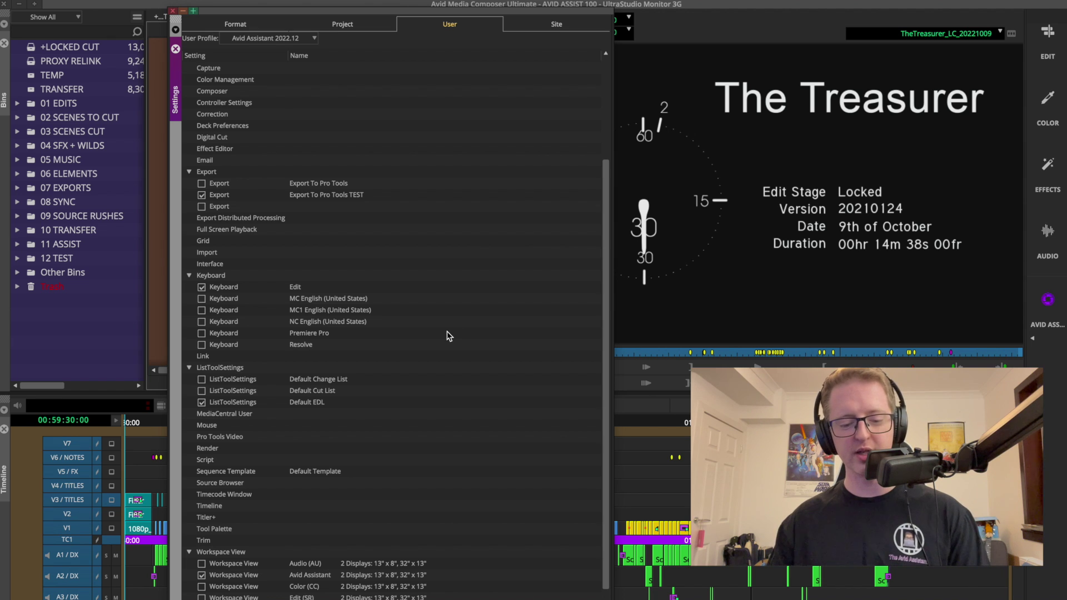
scroll(449, 336, up, 3)
click(255, 342)
double_click(214, 344)
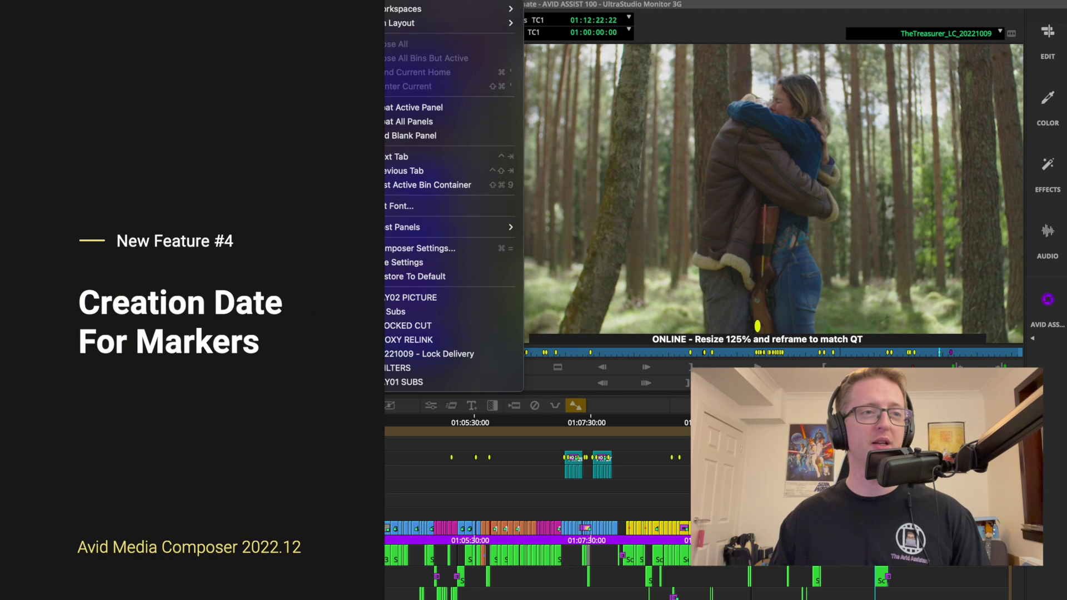
Open the Markers list and step through markers 0026 to 0031 to check their creation dates
click(423, 269)
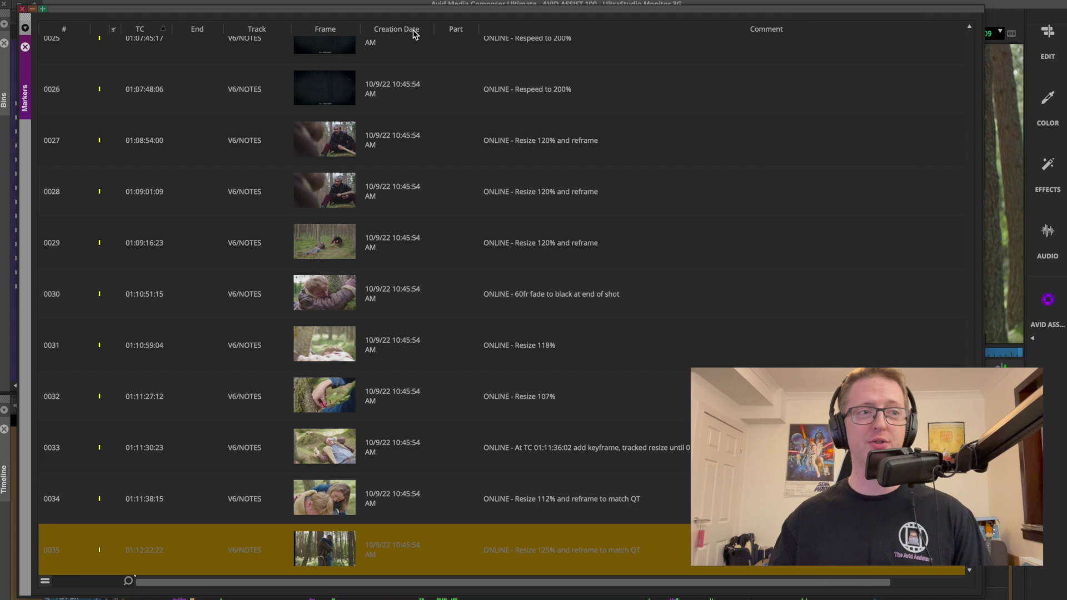
click(387, 96)
click(394, 156)
click(394, 189)
click(397, 244)
click(411, 346)
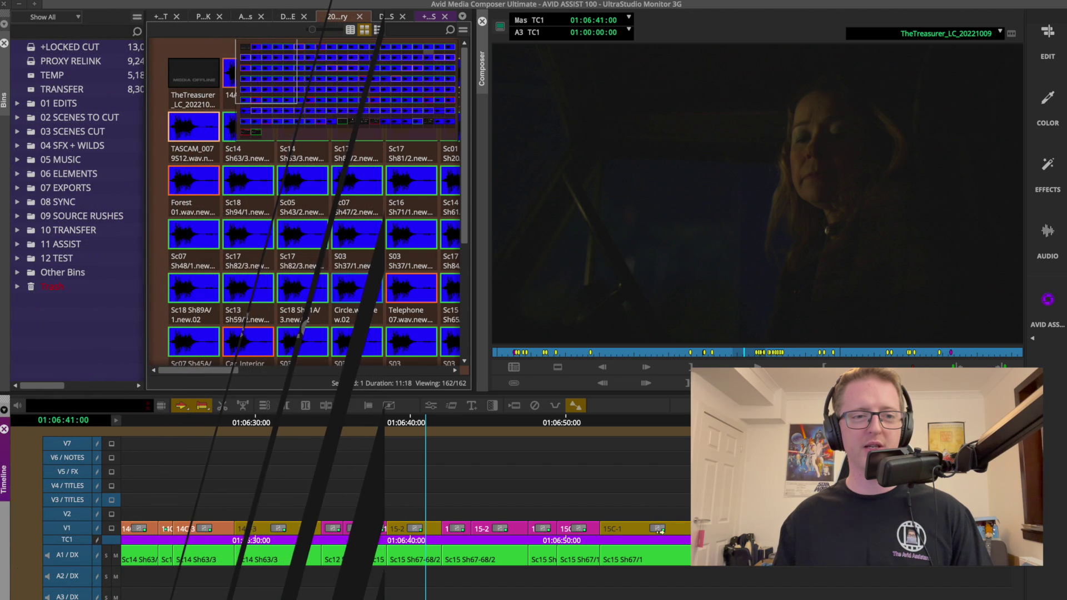
Jump the position indicator back and forth between selected clips, including 14C-3 and 15C-1
click(722, 406)
click(727, 412)
click(746, 409)
click(746, 409)
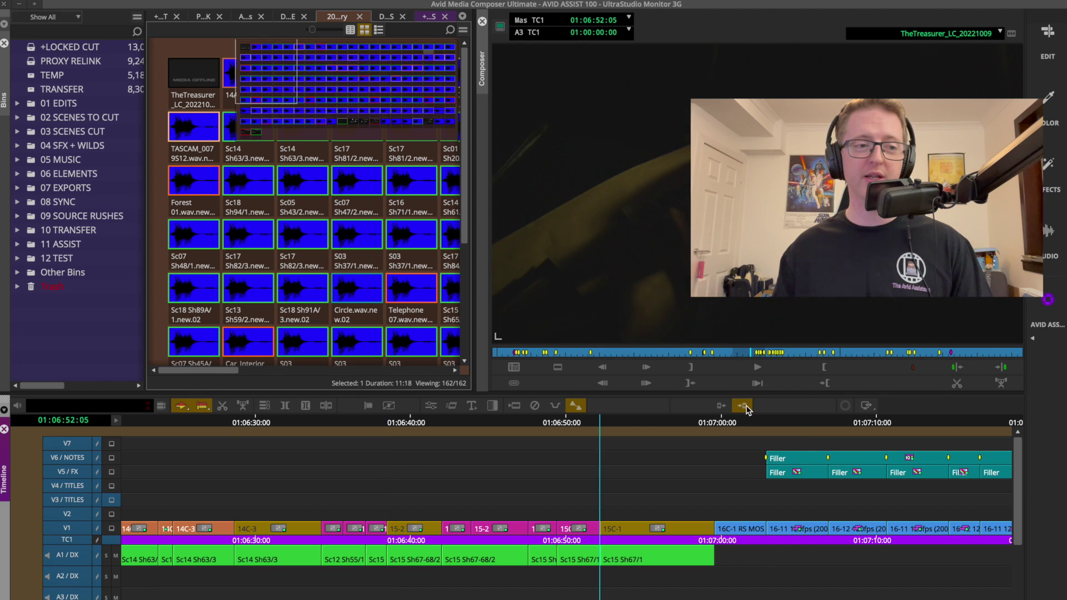
click(722, 407)
click(722, 406)
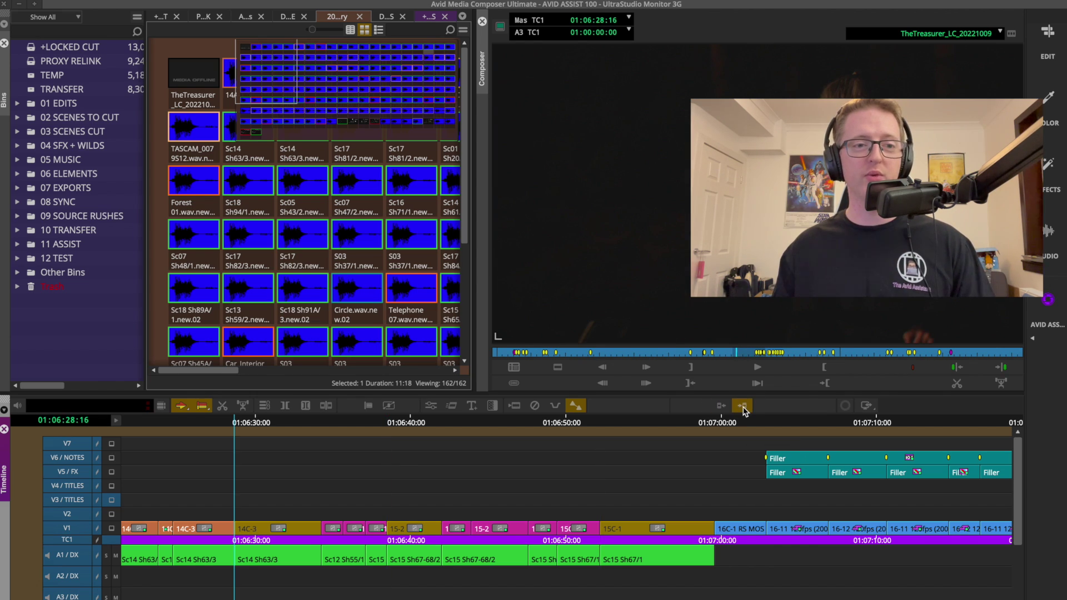
click(742, 409)
click(743, 409)
click(717, 410)
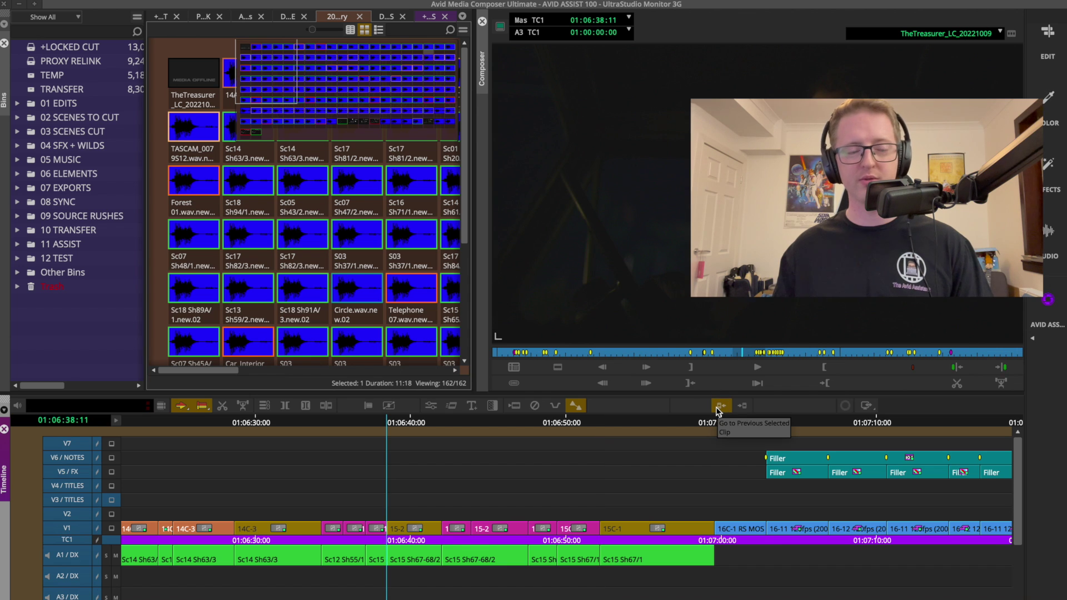
Via the command palette (Ctrl+3), jump between selected clips, ending at the 15-2 start, 01:06:38:11
key(ctrl+3)
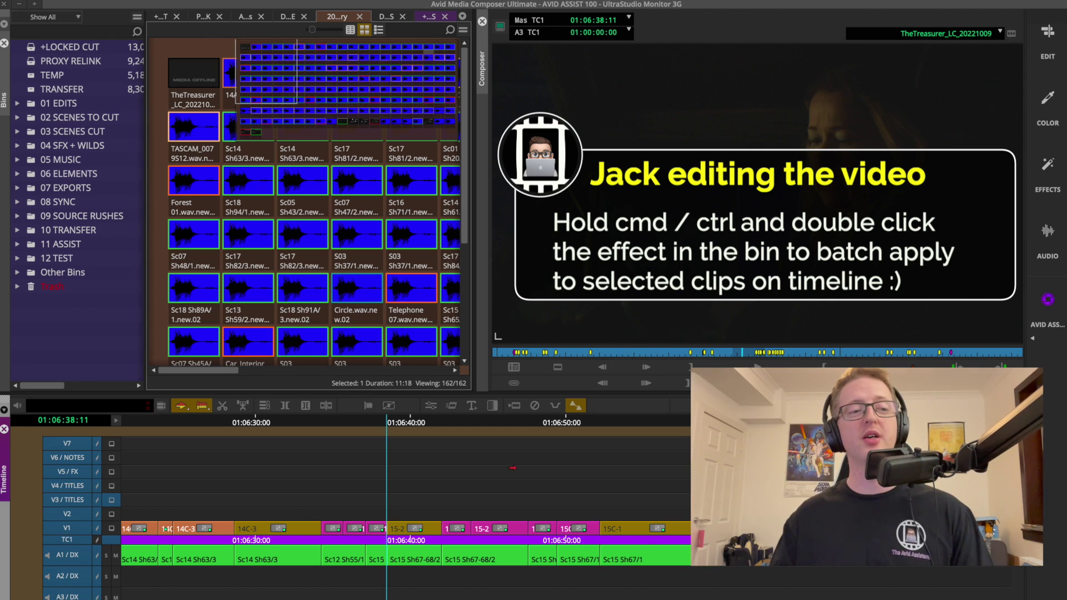
click(600, 473)
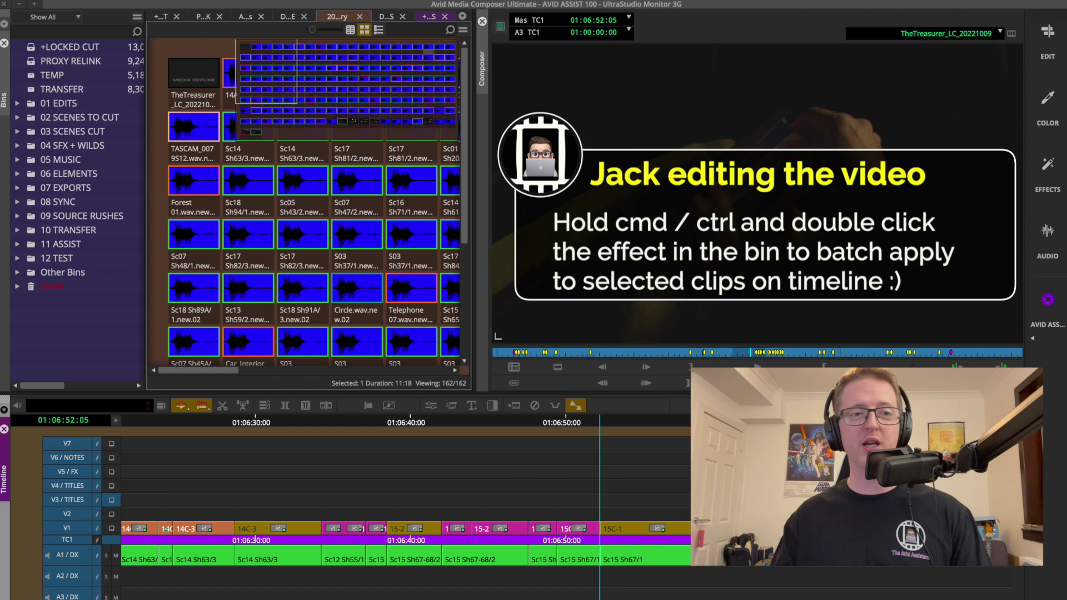
click(234, 473)
click(387, 472)
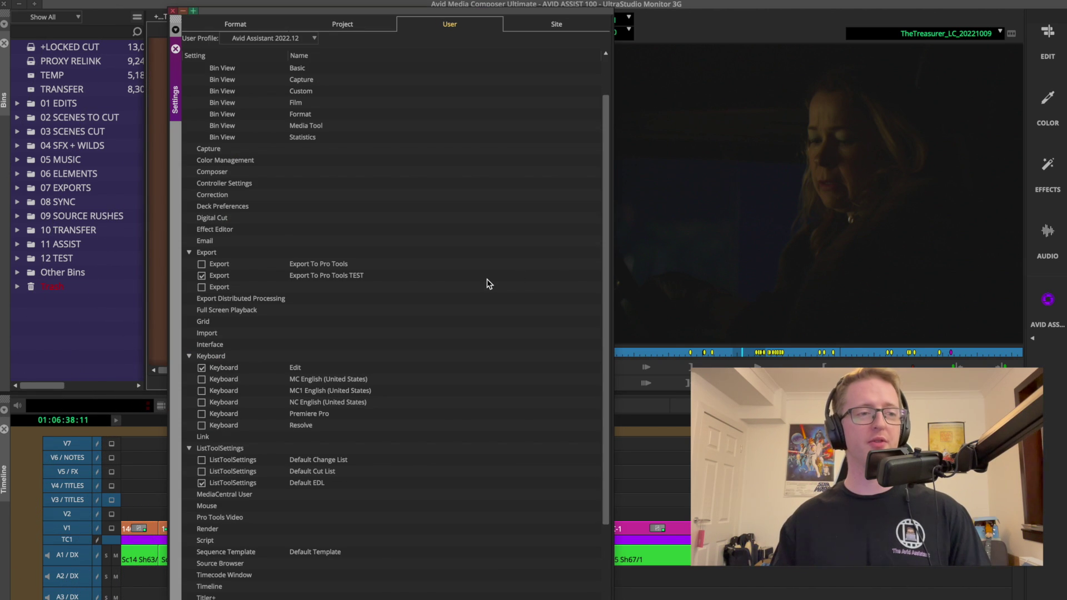
Show the User Link settings on the Link Options tab
double_click(267, 344)
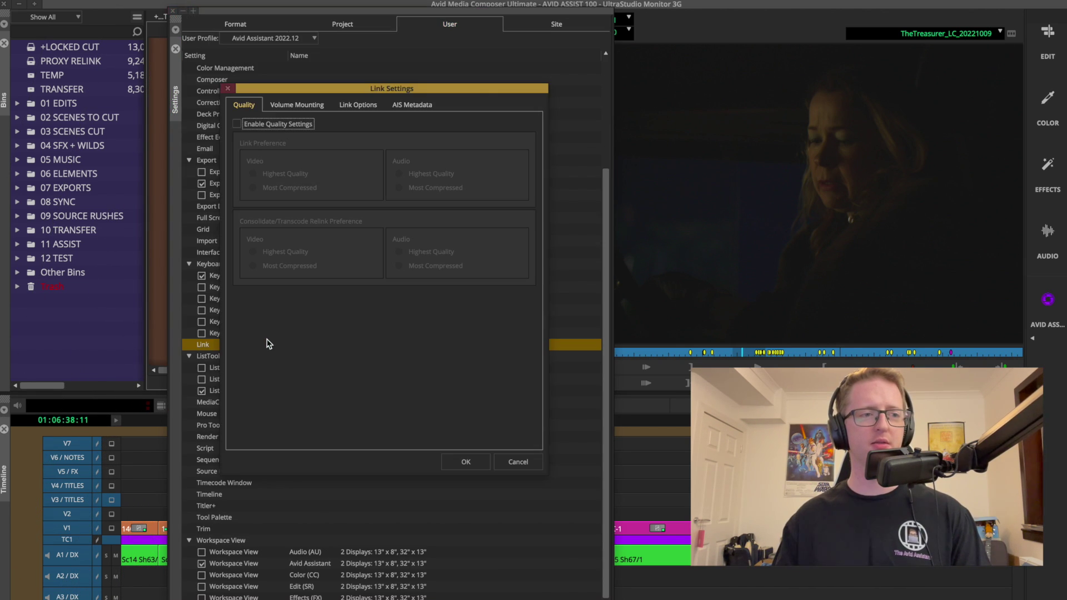
click(358, 103)
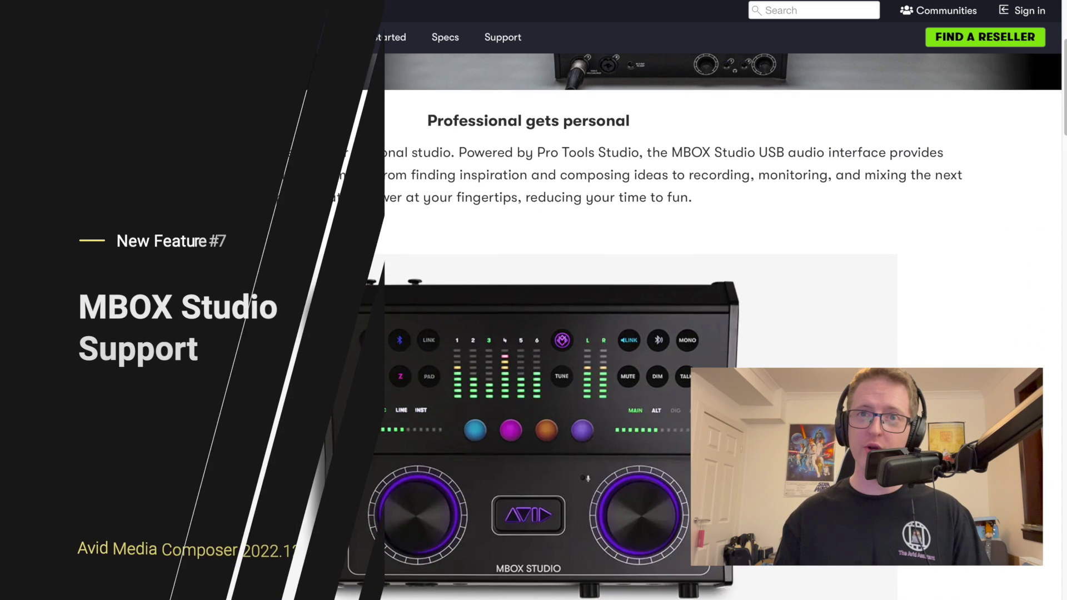
View the MBOX Studio in Angled, Top, Front, Back and Side views, plus the MBOX control screenshot
scroll(723, 328, down, 4)
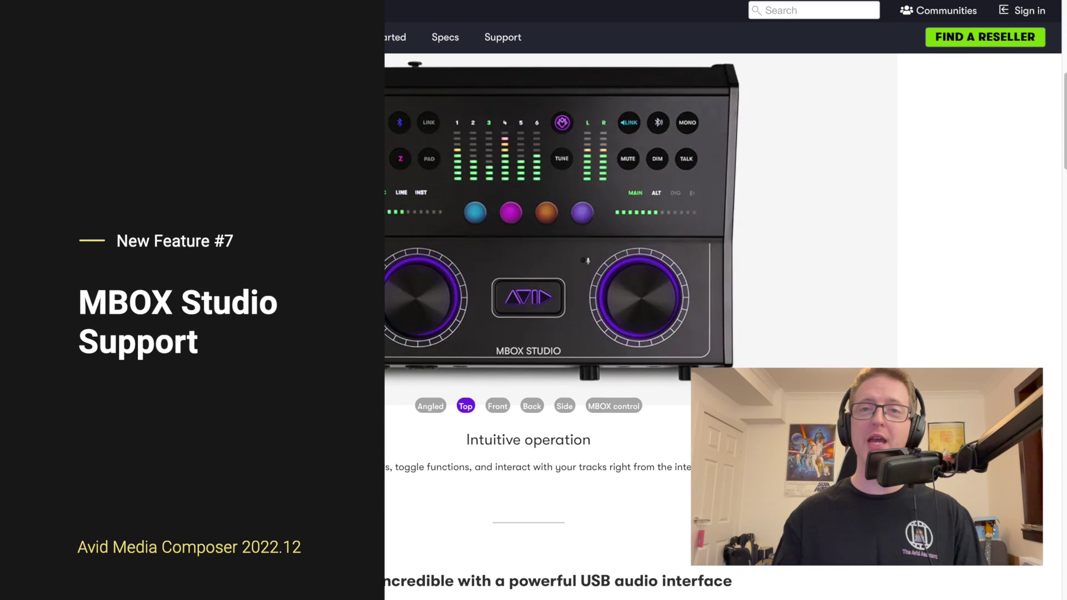
scroll(112, 492, down, 1)
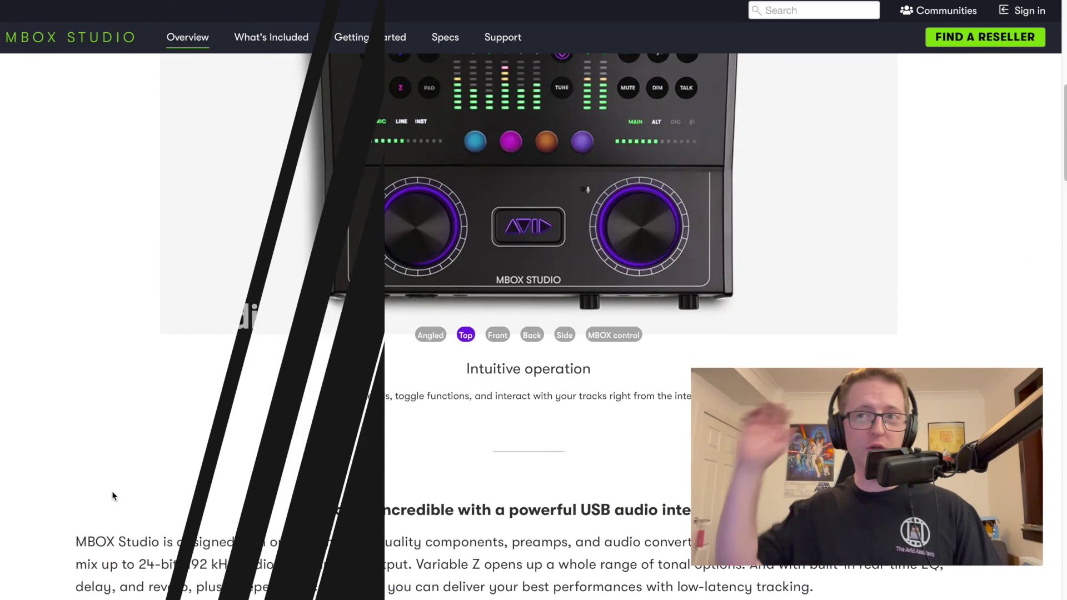
scroll(112, 491, up, 3)
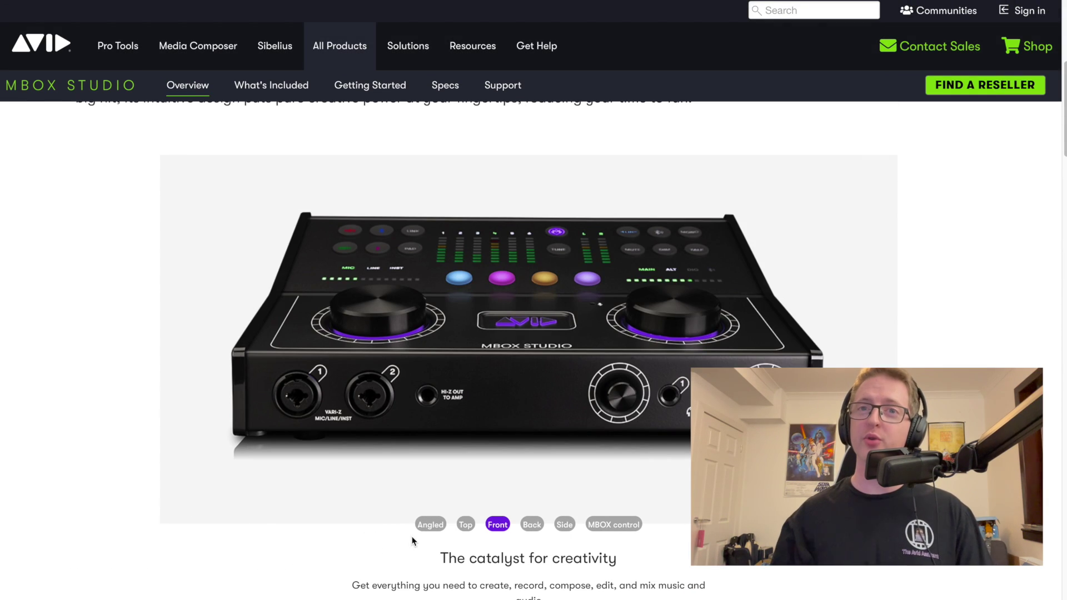
click(430, 525)
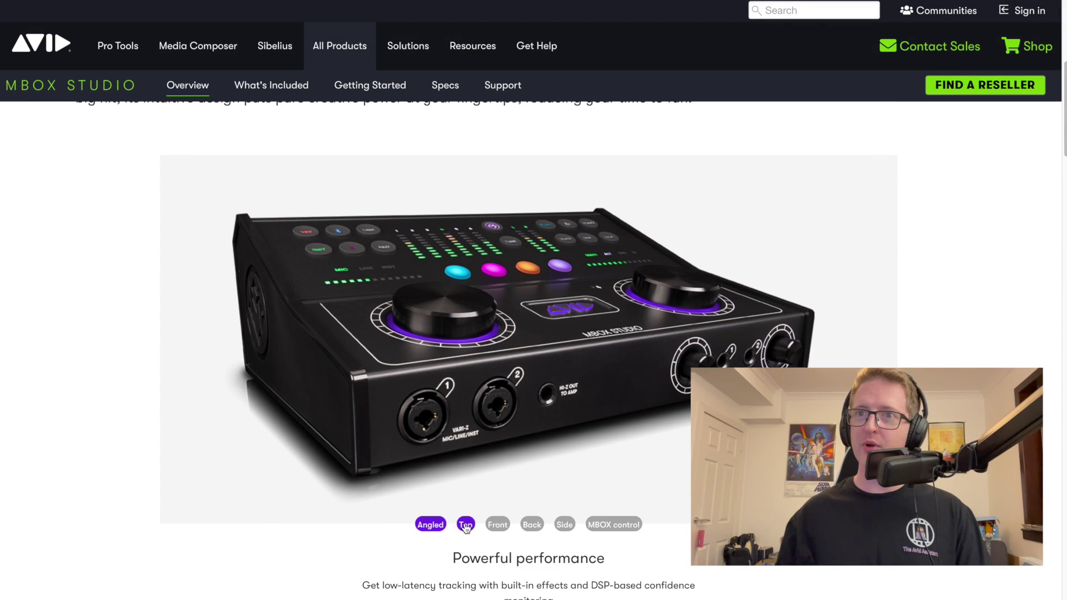
click(466, 525)
click(492, 526)
click(532, 528)
click(563, 527)
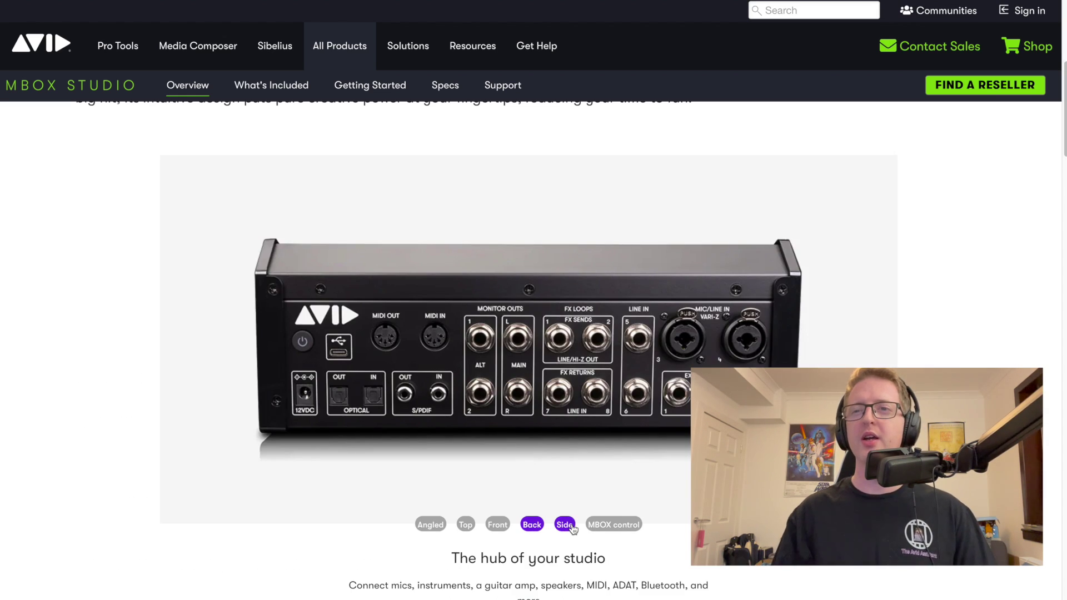
click(617, 526)
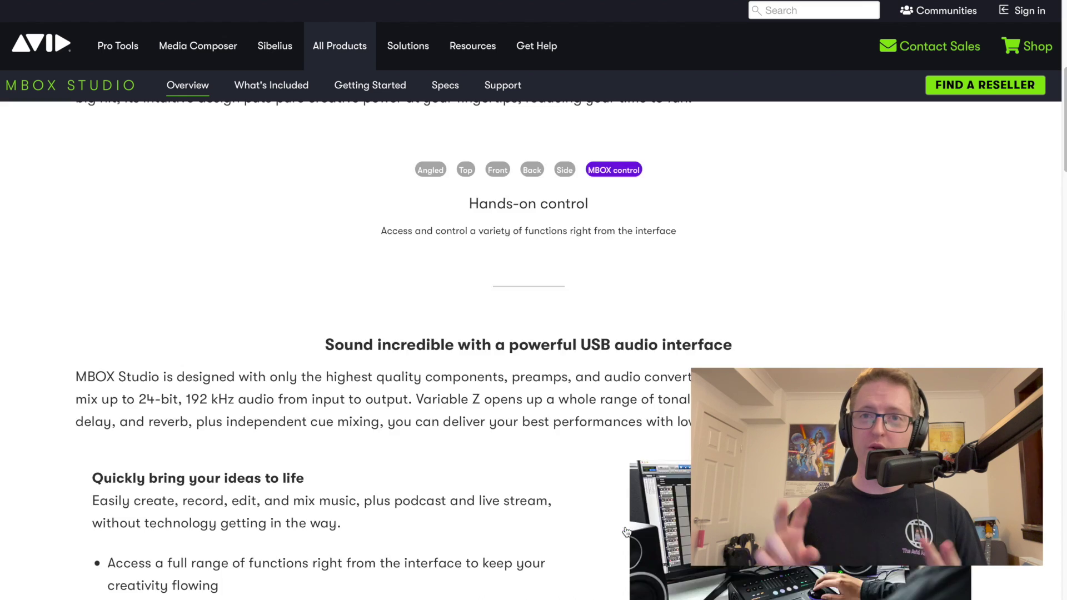
Scroll down through the MBOX Studio overview
scroll(528, 312, down, 8)
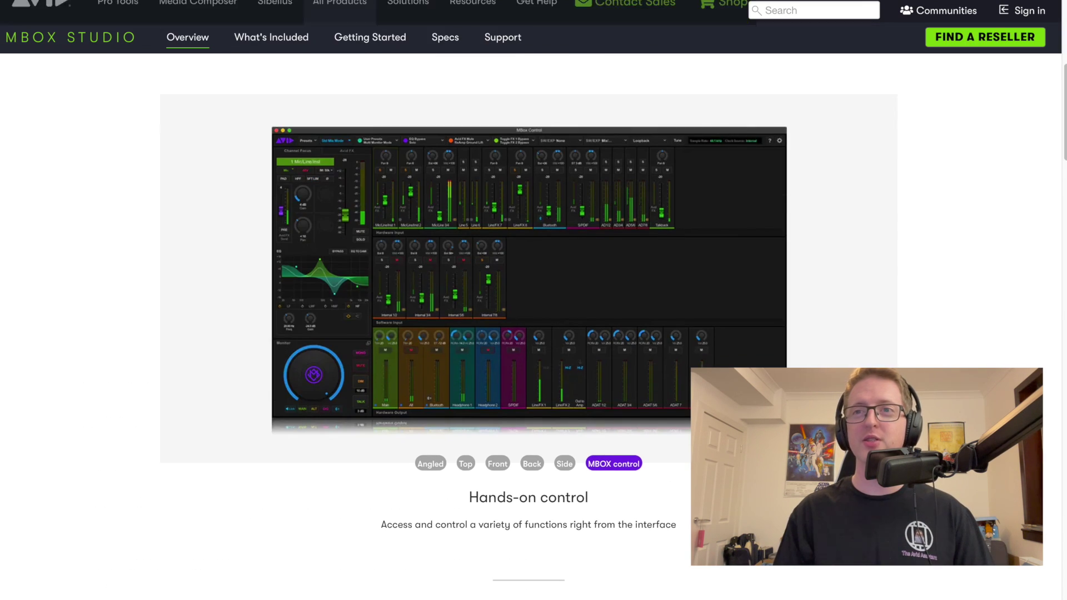
scroll(531, 327, down, 10)
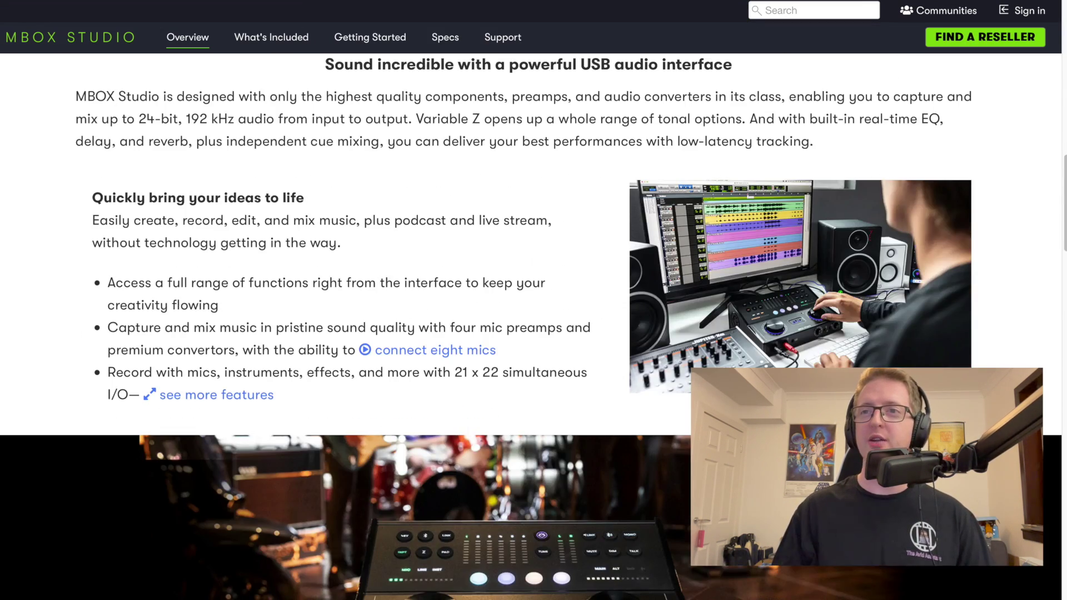
scroll(531, 327, down, 15)
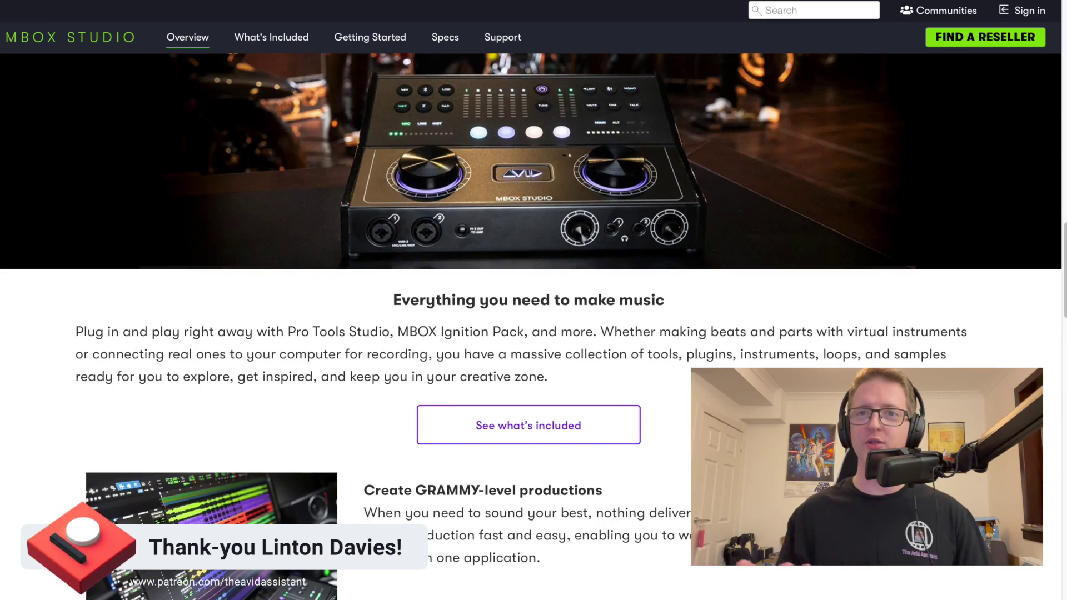
scroll(530, 327, down, 10)
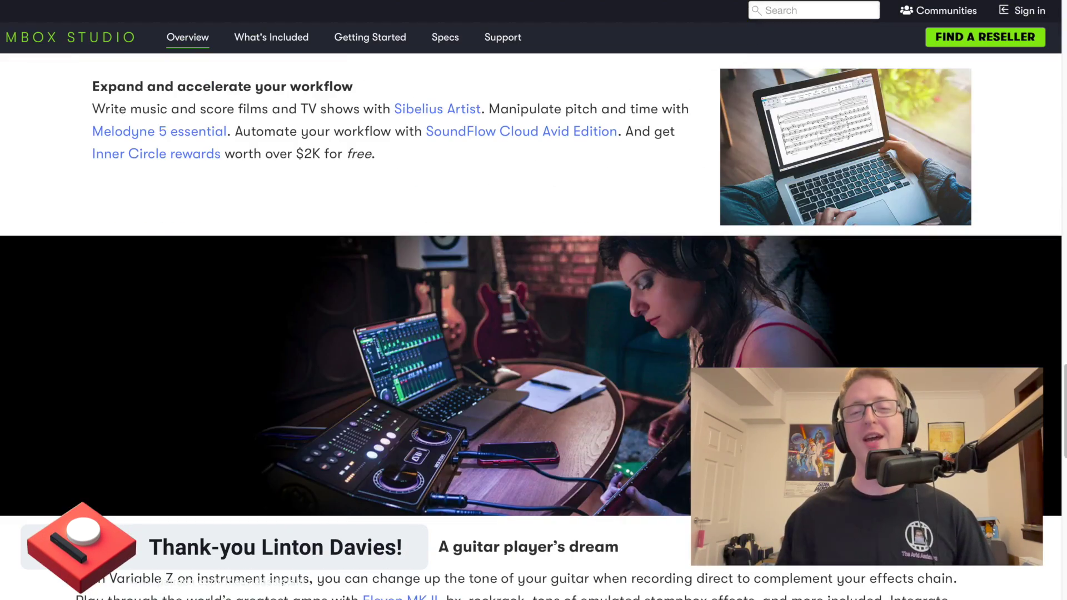
scroll(531, 327, down, 9)
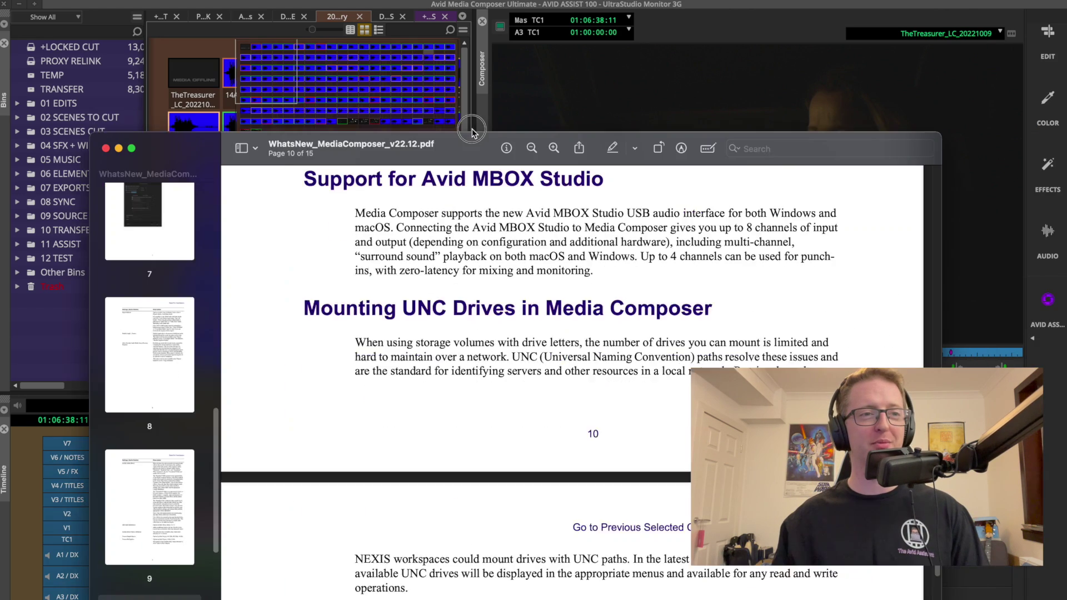
Enlarge the What's New PDF and select the 'Mounting UNC Drives in Media Composer' heading
double_click(468, 16)
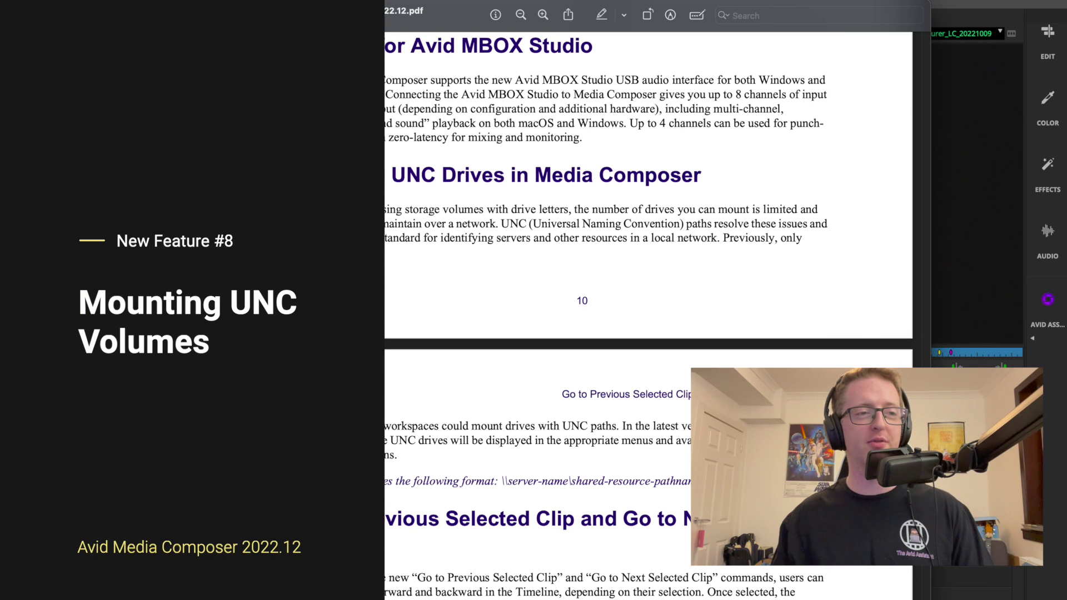
drag(302, 175, 705, 184)
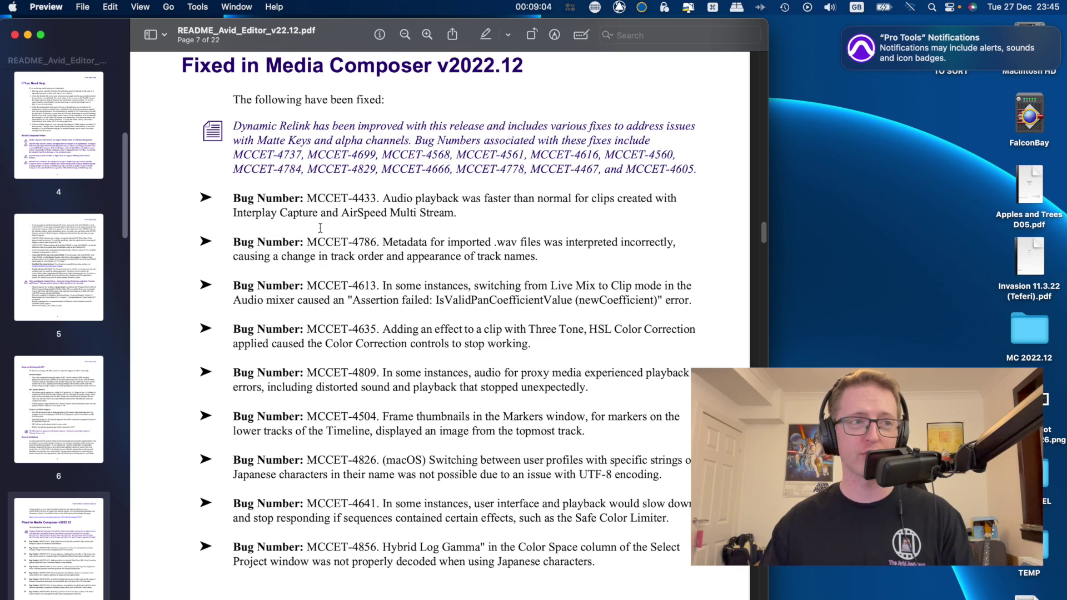
Scroll the README's fixed-bug list from page 7 down to page 10
scroll(320, 228, down, 15)
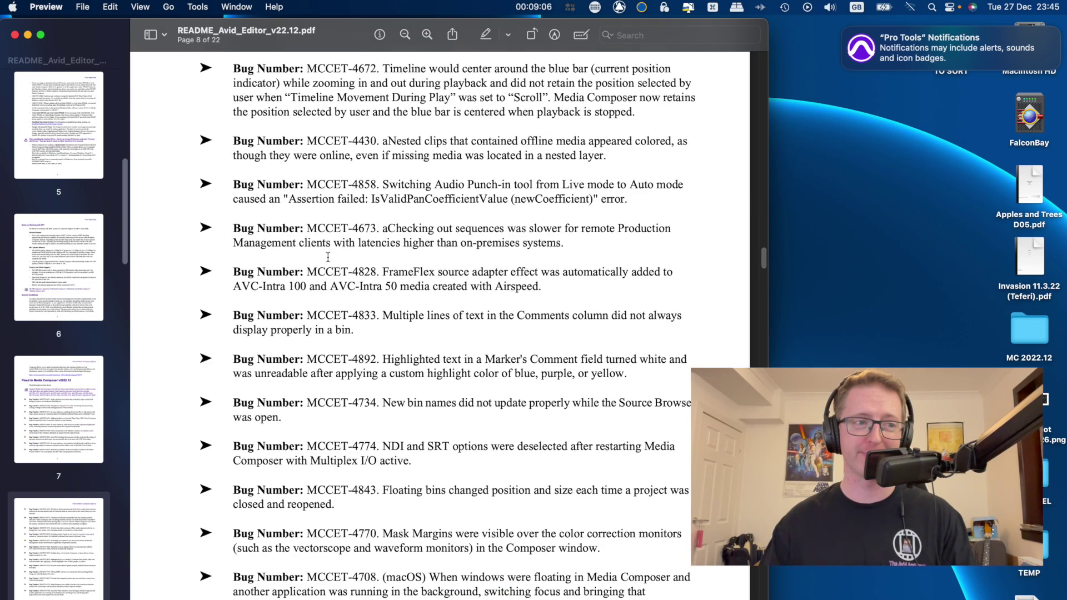
scroll(327, 257, down, 20)
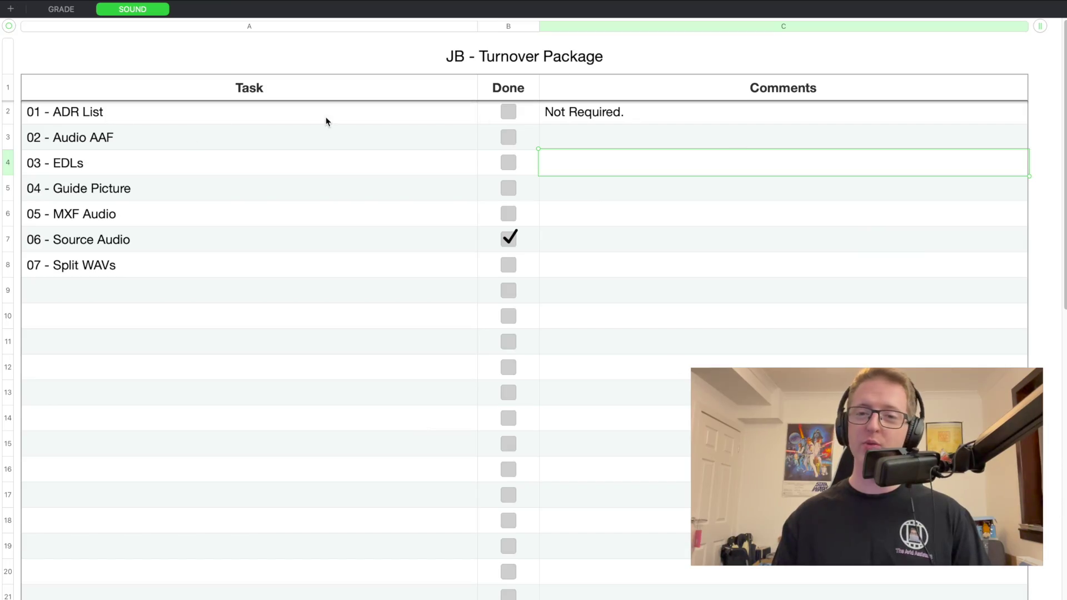
Mark 01 - ADR List as done in the Turnover Package checklist
click(8, 112)
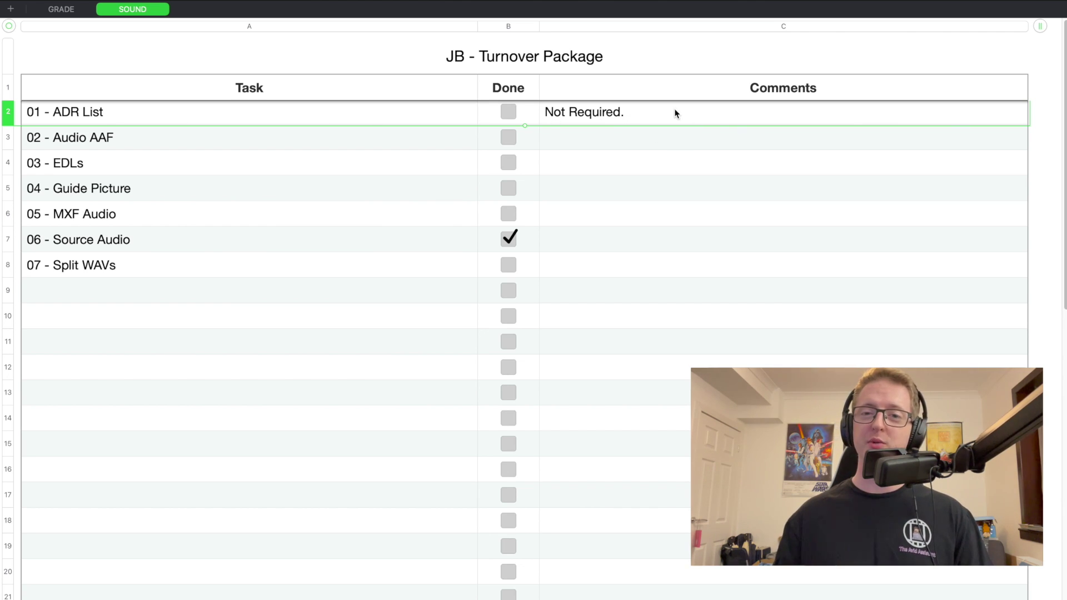
click(514, 114)
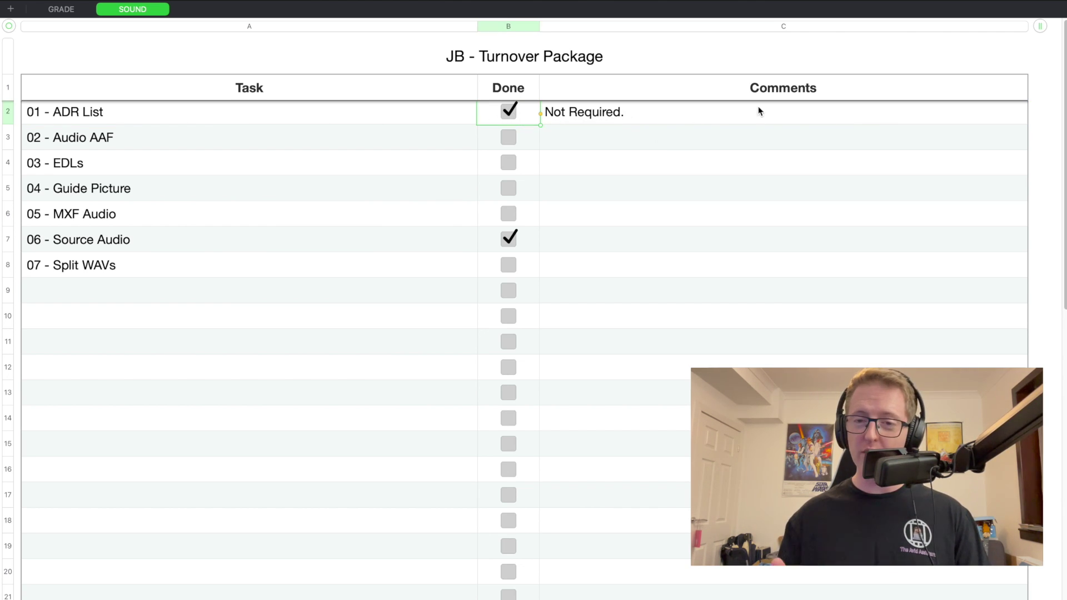
click(628, 138)
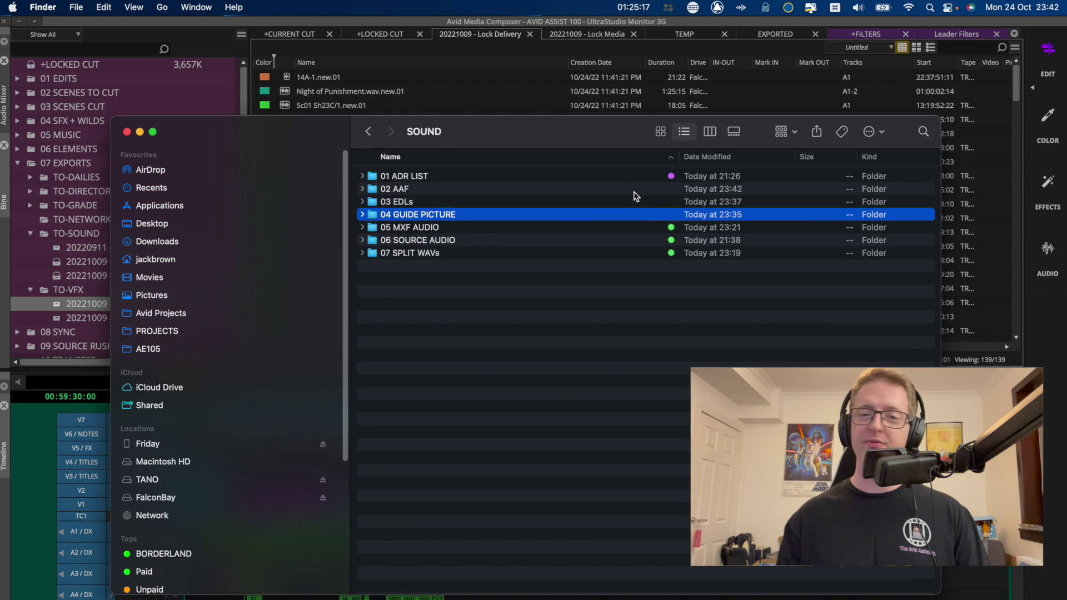
Tag the 02 AAF, 03 EDLs and 04 GUIDE PICTURE folders green
shift+click(633, 192)
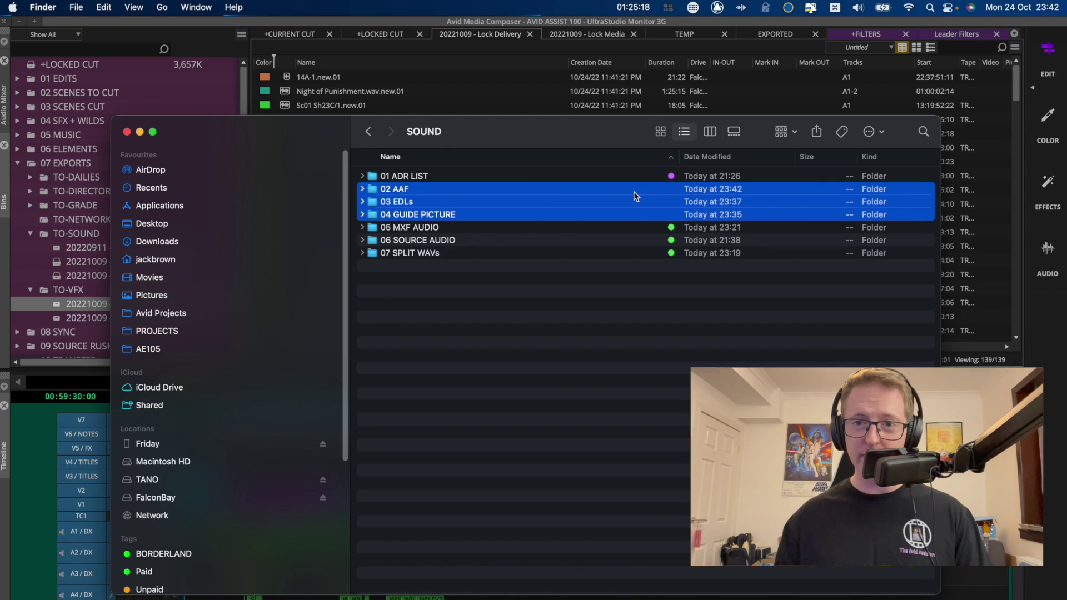
key(ctrl+1)
click(628, 335)
Expand 02 AAF and select the TheTreasurer_LC_20221009.aaf file inside it
click(404, 190)
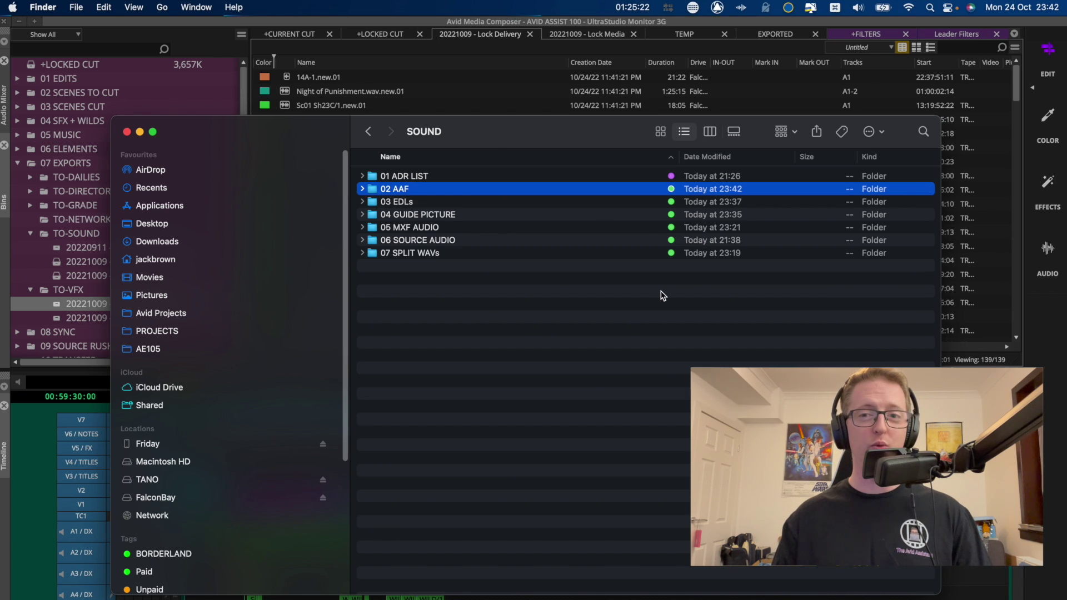
key(Right)
key(Down)
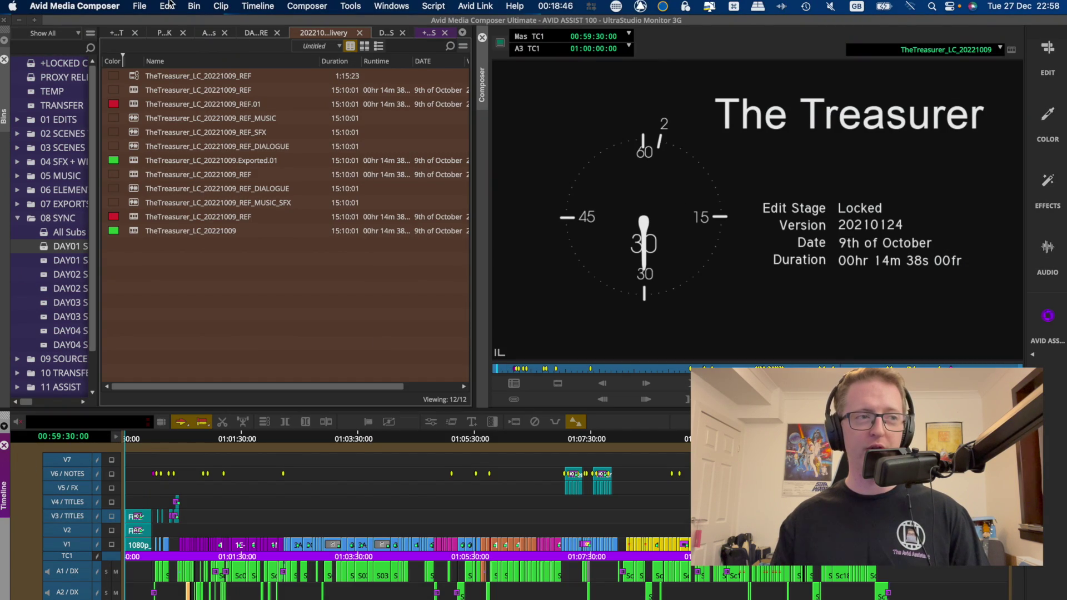
Export the sequence with the Export To Pro Tools preset and open its options
click(148, 5)
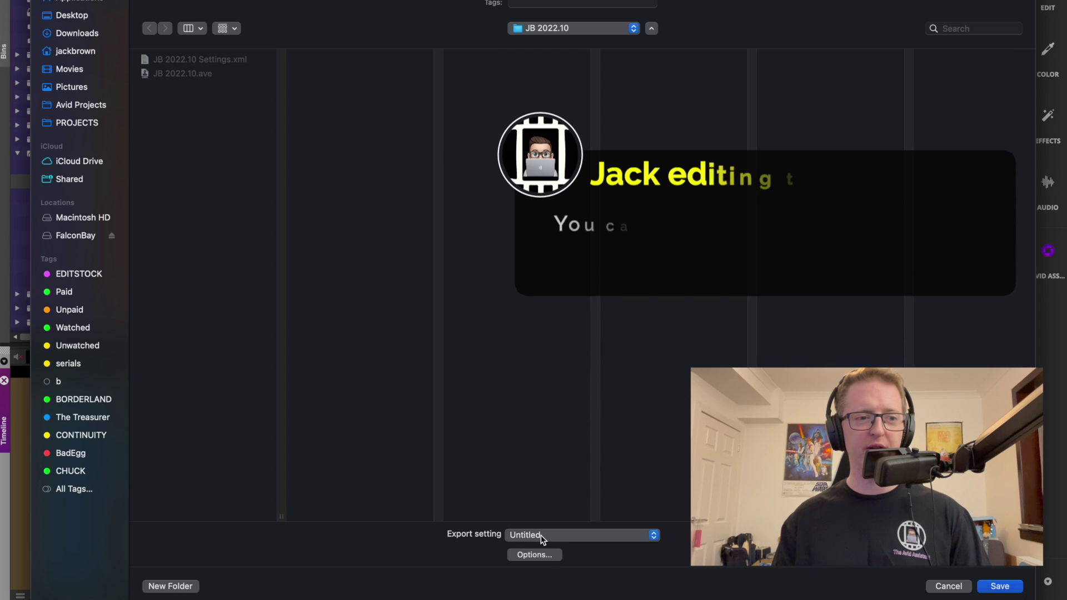
click(538, 534)
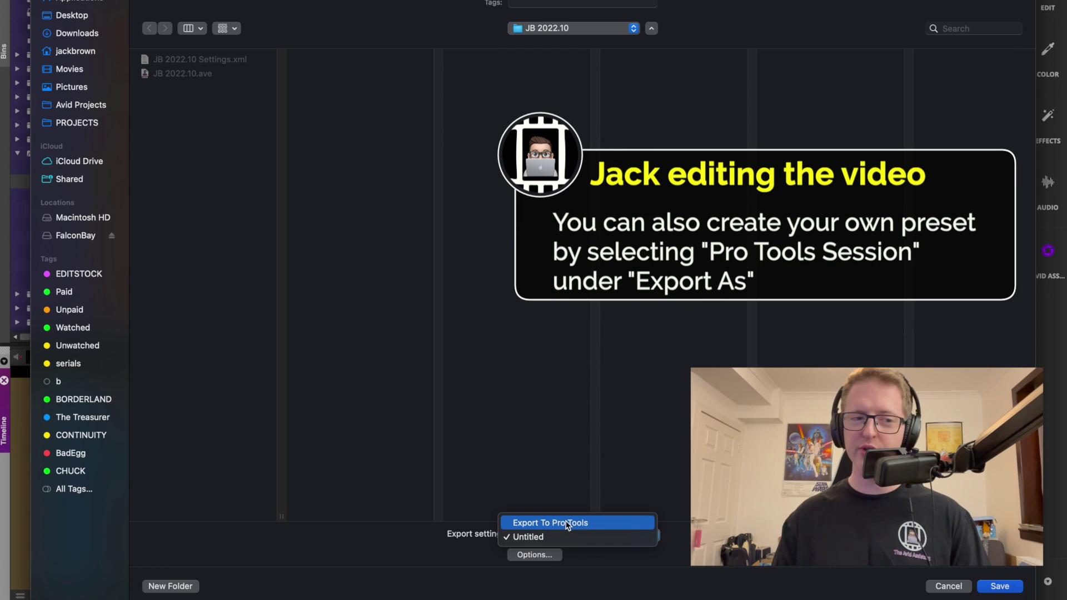
click(587, 525)
click(545, 558)
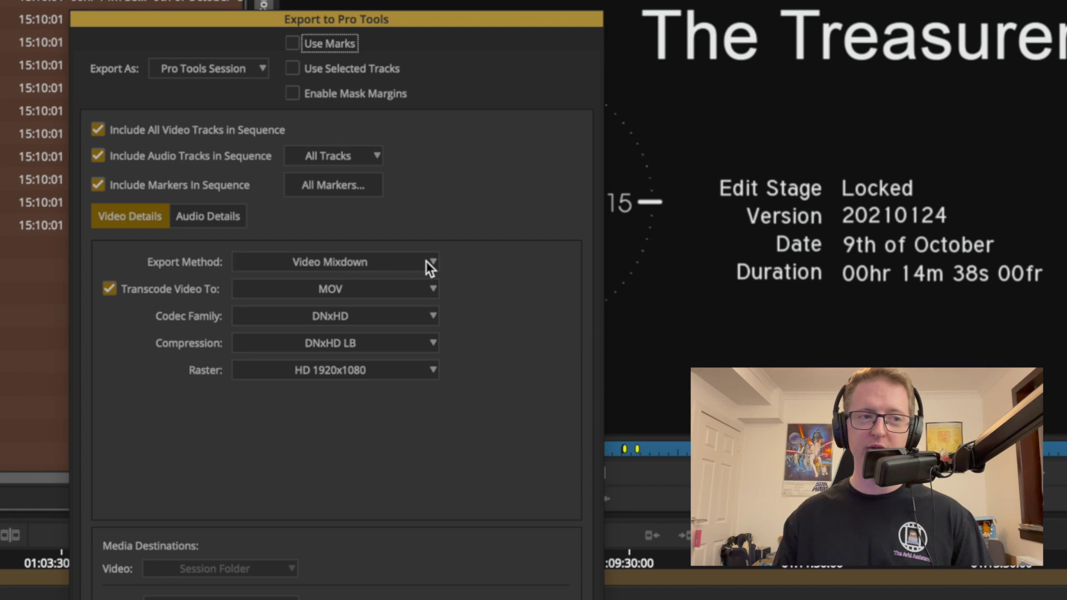
click(359, 288)
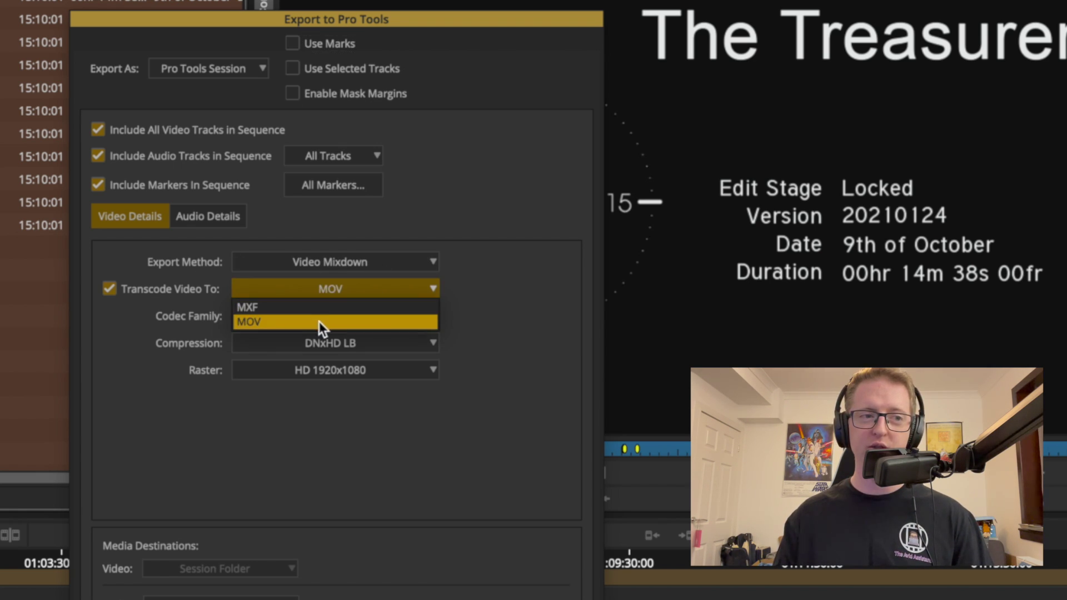
click(475, 330)
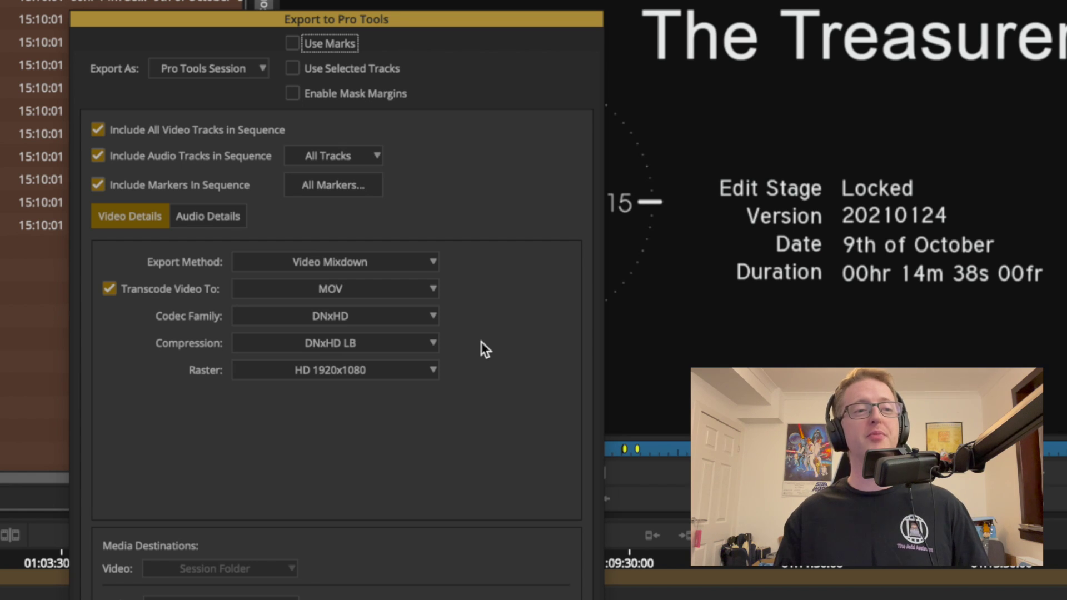
click(407, 259)
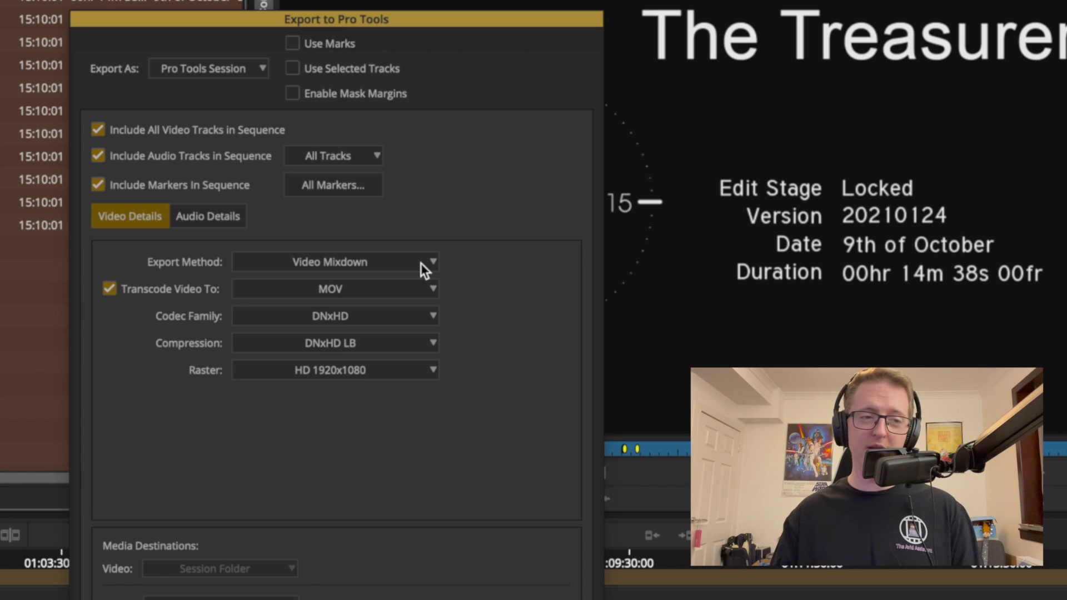
click(410, 256)
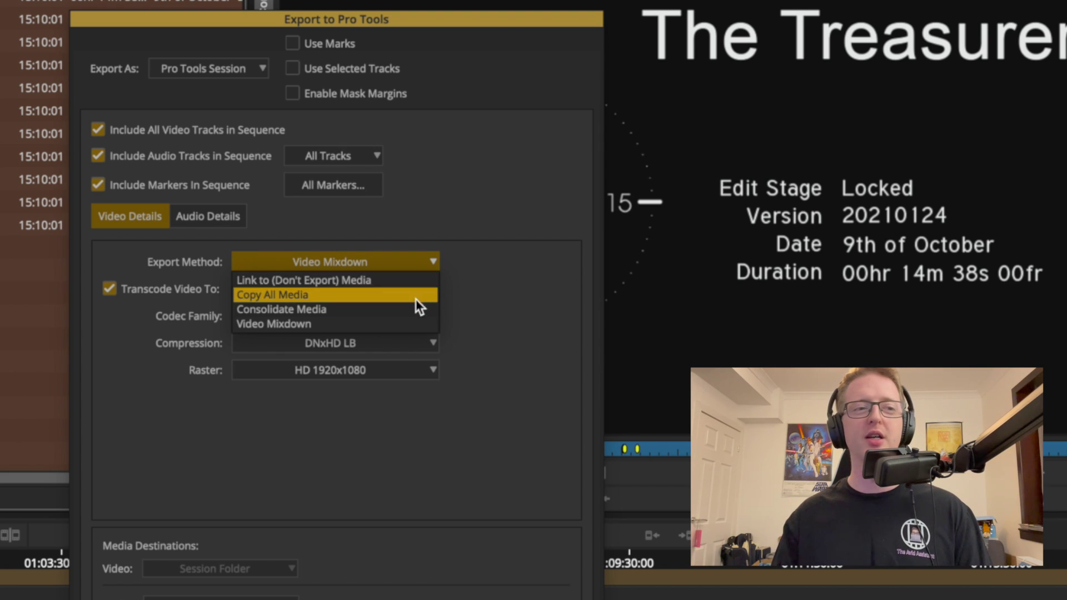
click(379, 328)
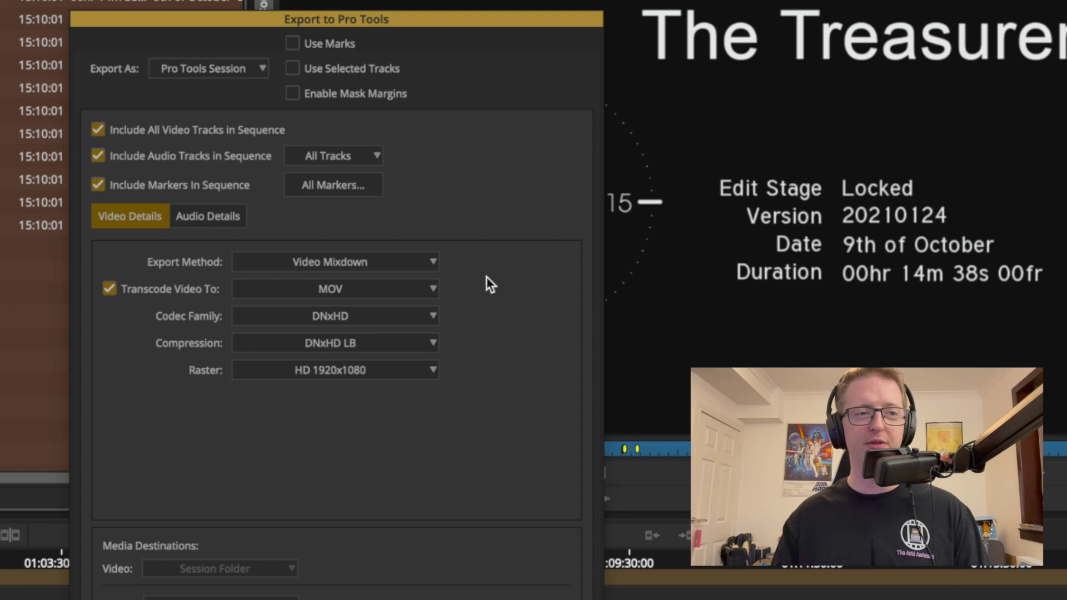
Set the audio export method to Consolidate Media with a 100-frame handle length
click(208, 216)
click(398, 262)
click(398, 310)
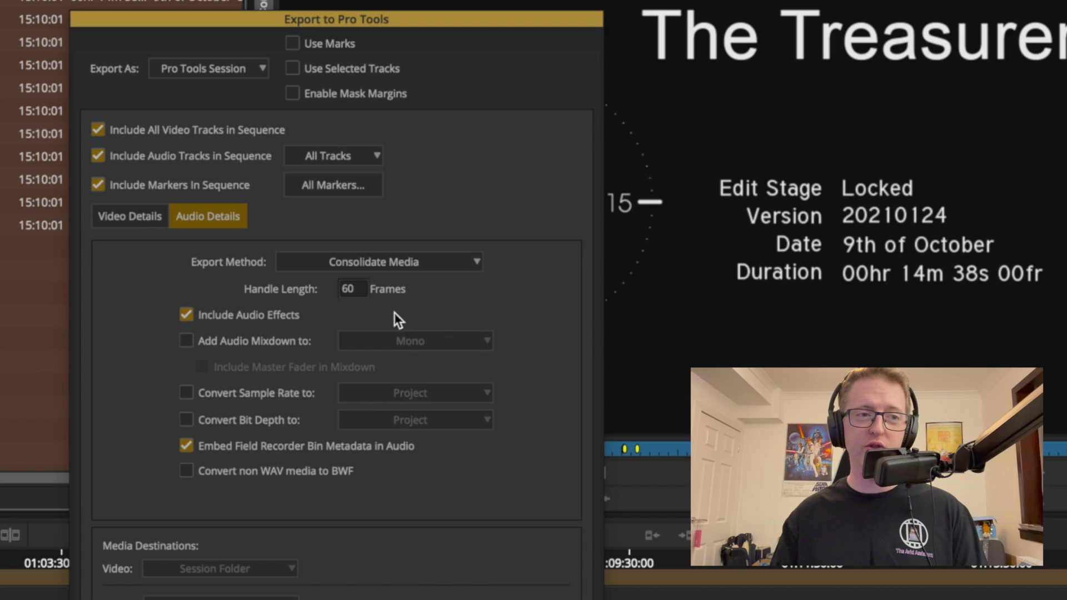
double_click(364, 289)
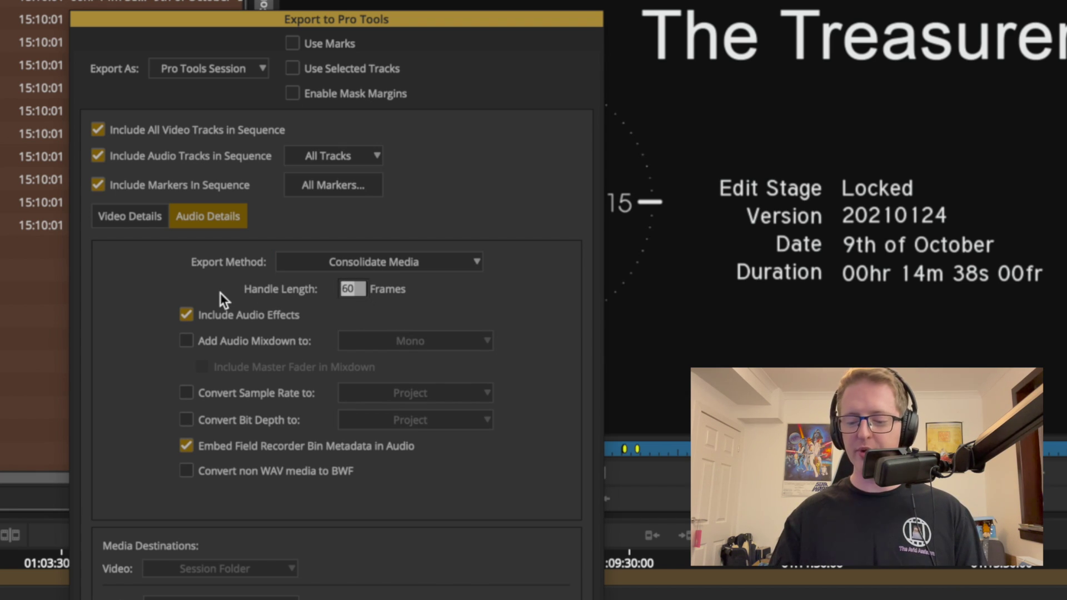
text(100)
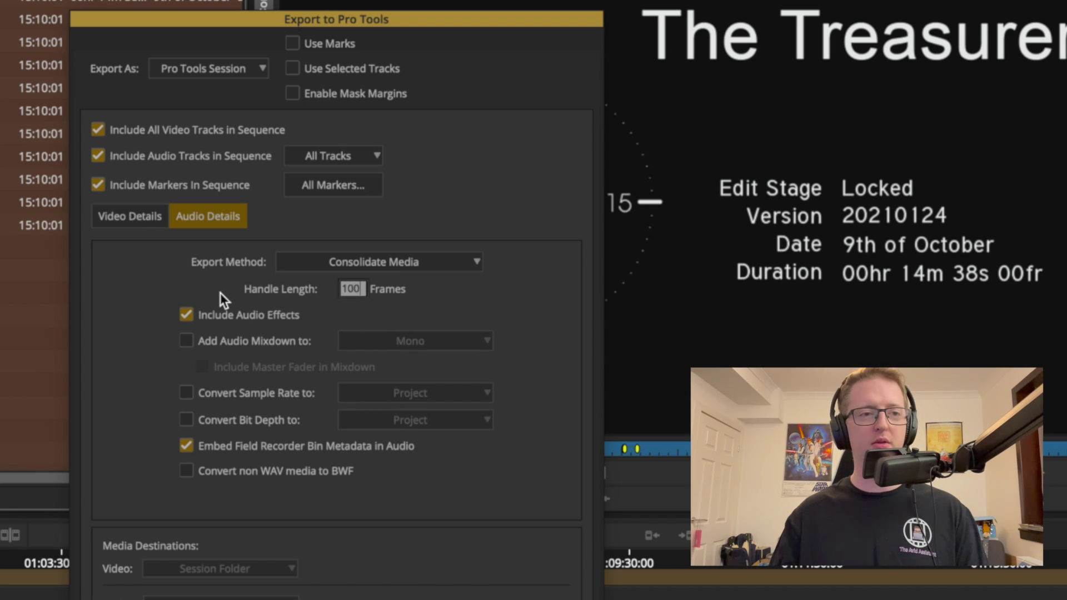
Add a Stereo audio mixdown that includes the master fader
click(287, 342)
click(453, 342)
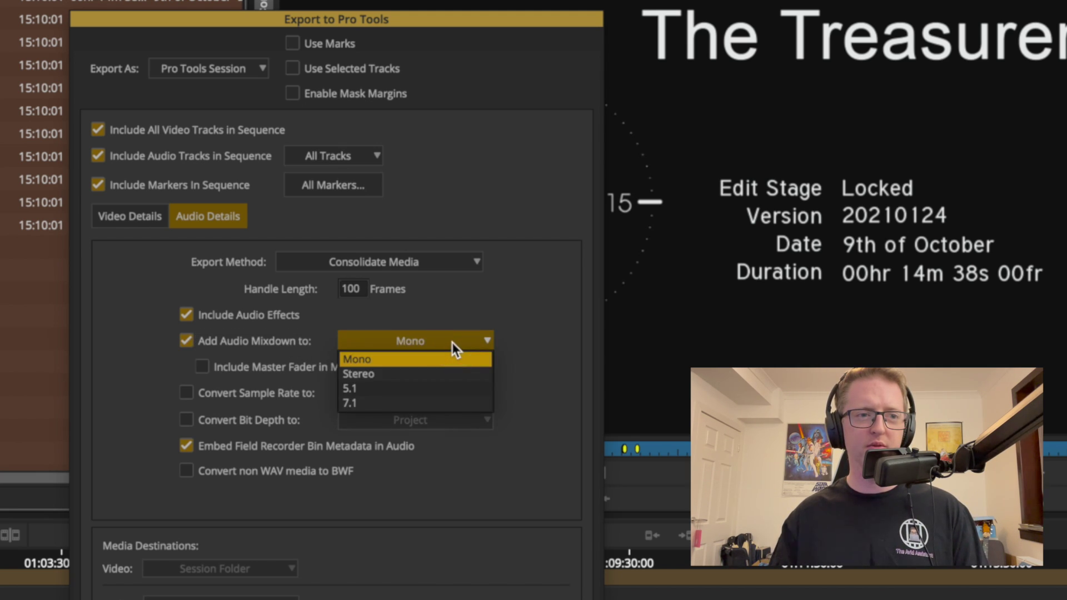
click(440, 373)
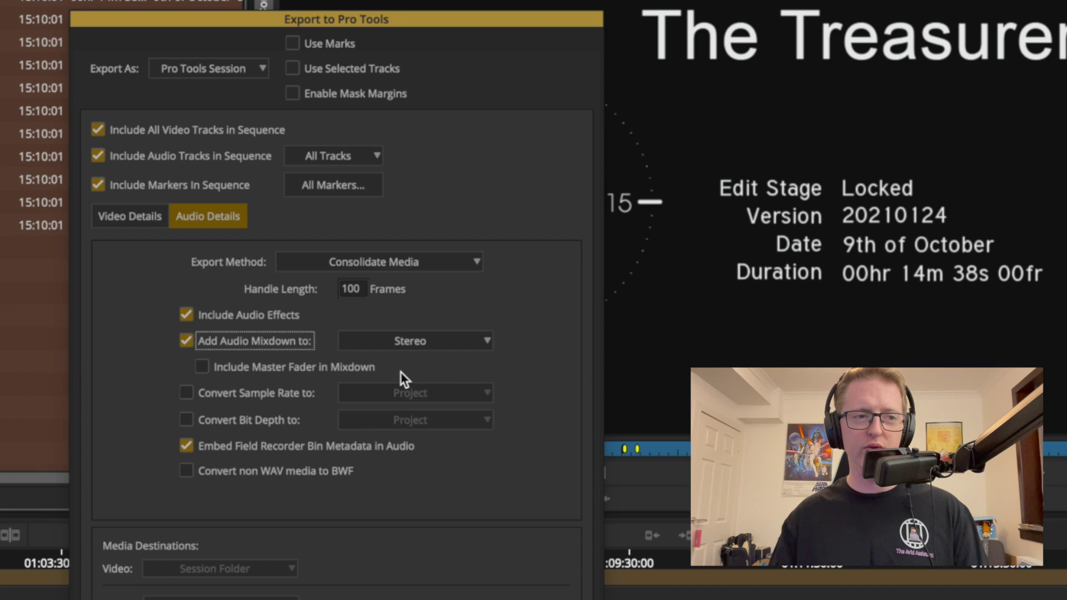
click(359, 369)
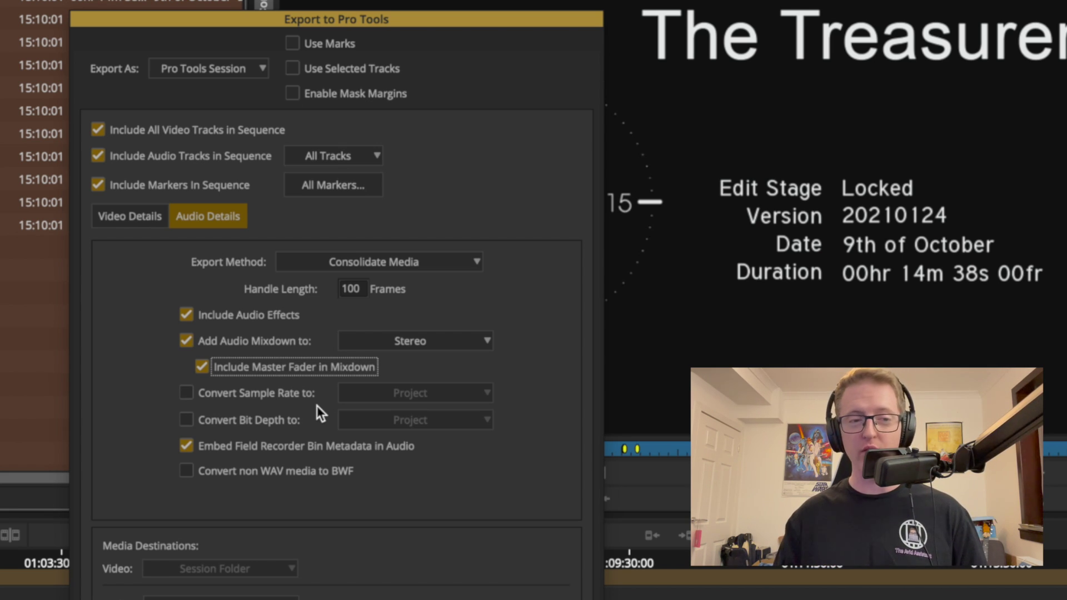
Convert the audio sample rate to 48 kHz and the bit depth to 24 Bit
click(281, 398)
click(397, 396)
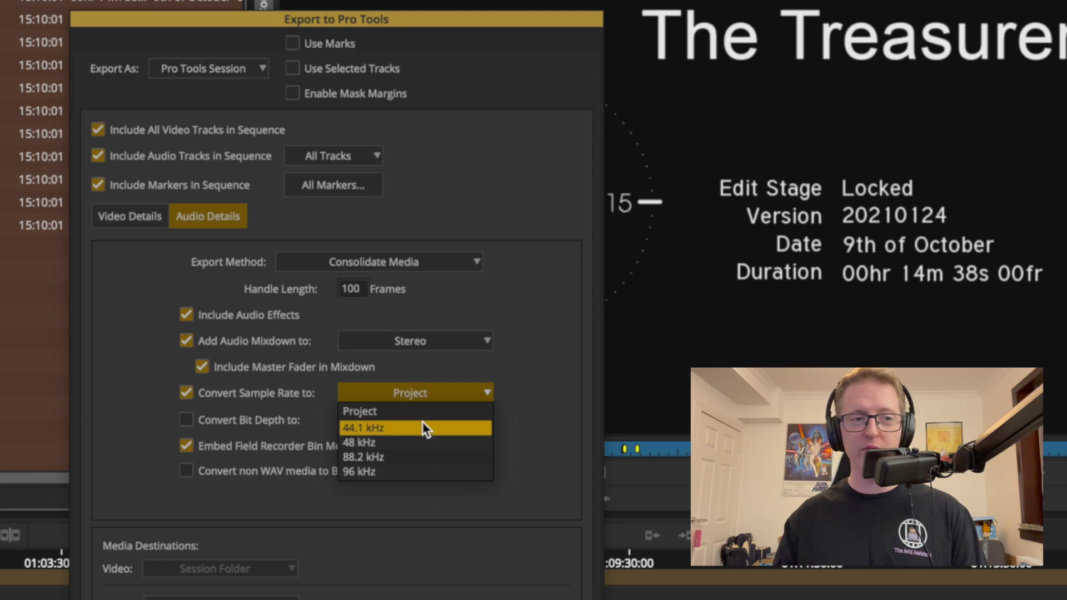
click(406, 442)
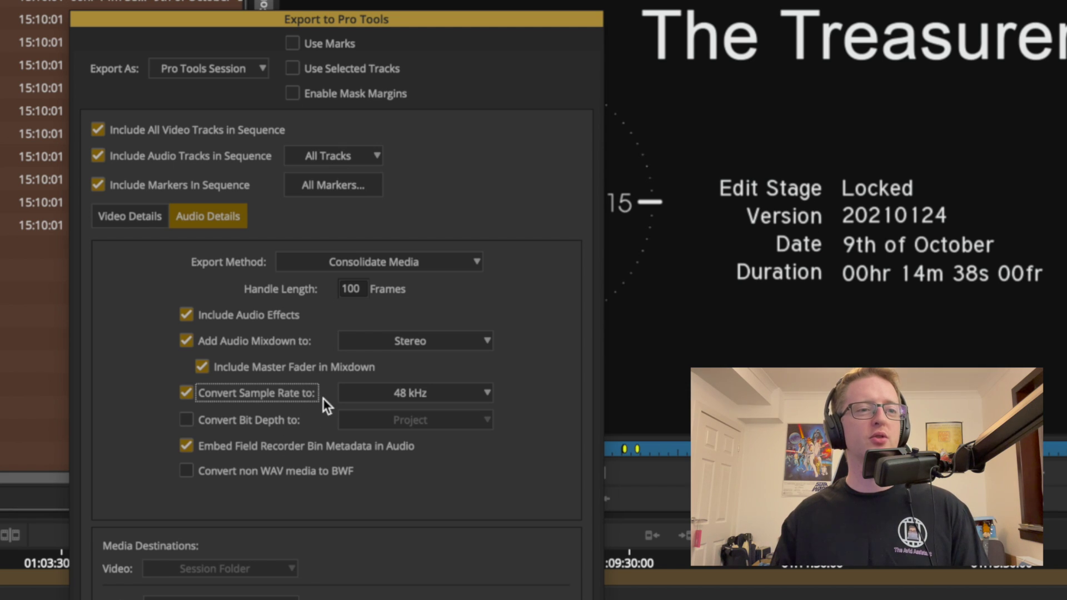
click(269, 424)
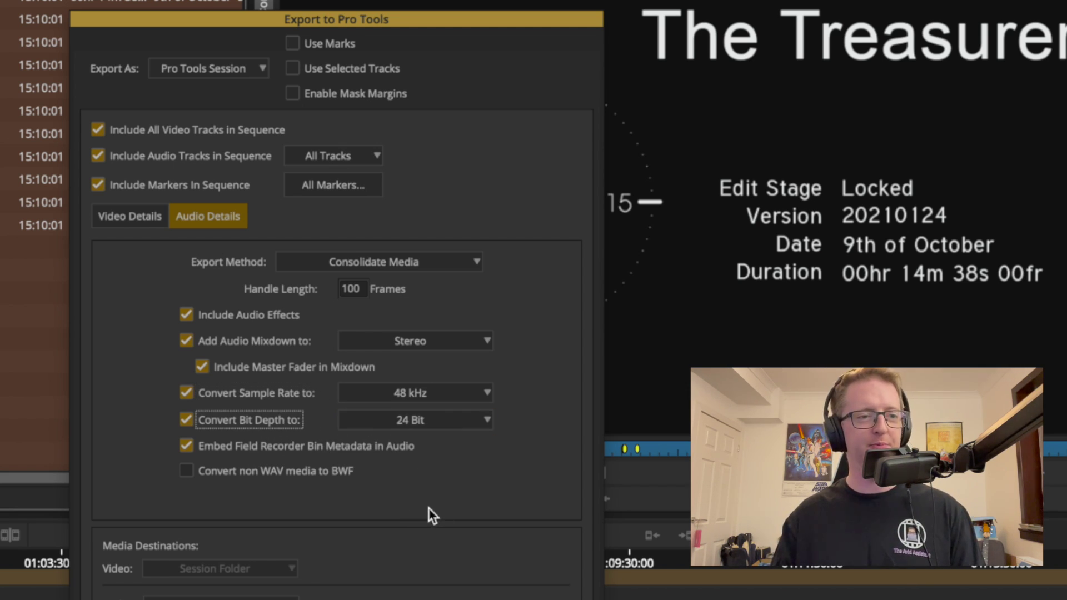
key(Tab)
key(Tab)
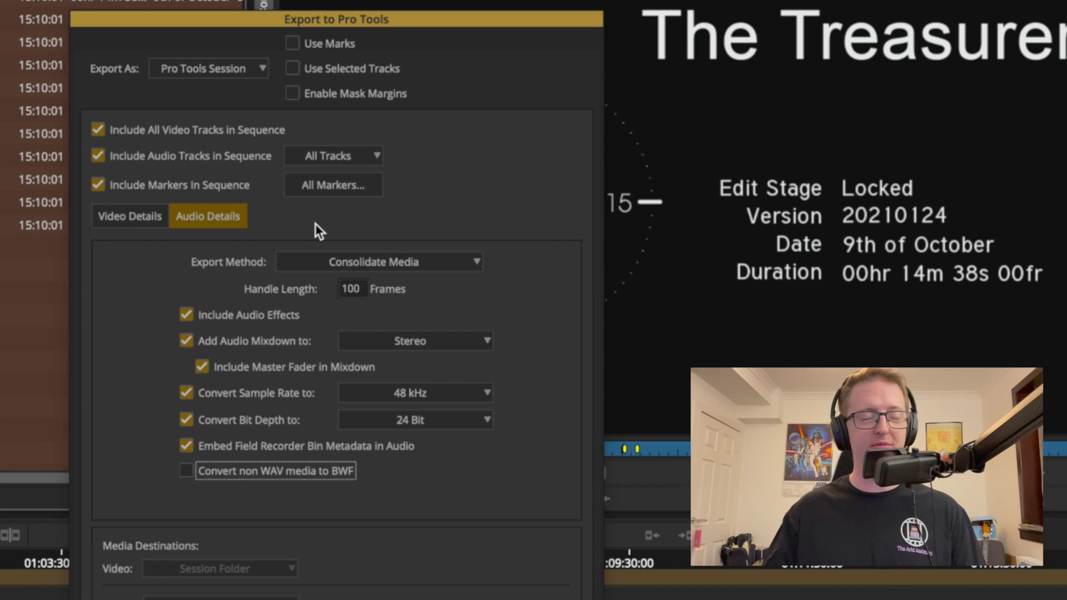
Save the settings as a new preset named 'Export To Pro Tools TEST'
click(281, 576)
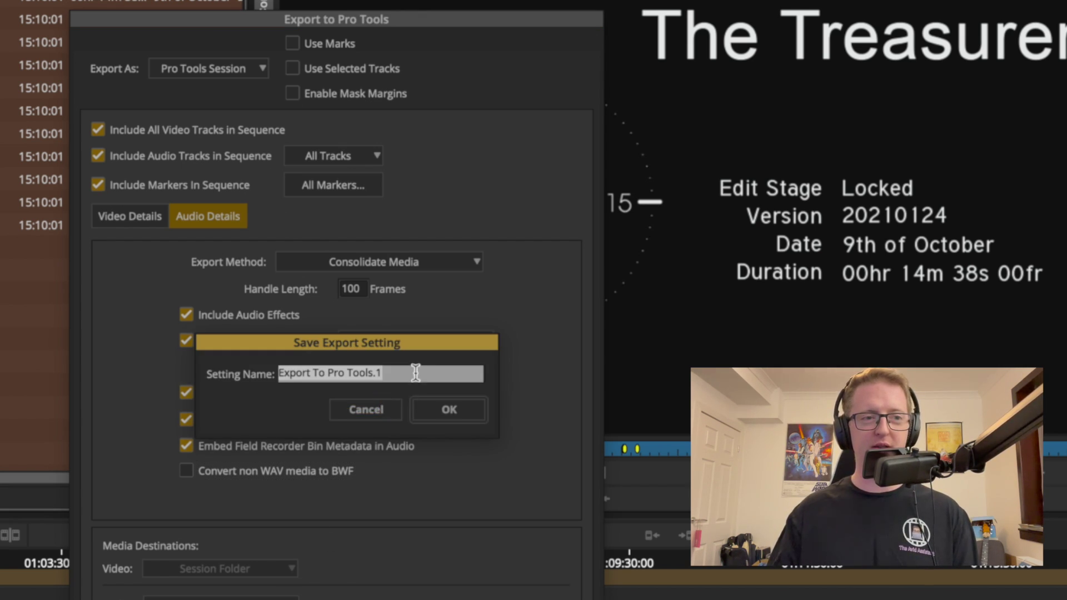
click(415, 374)
key(BackSpace)
key(BackSpace)
text(TEST)
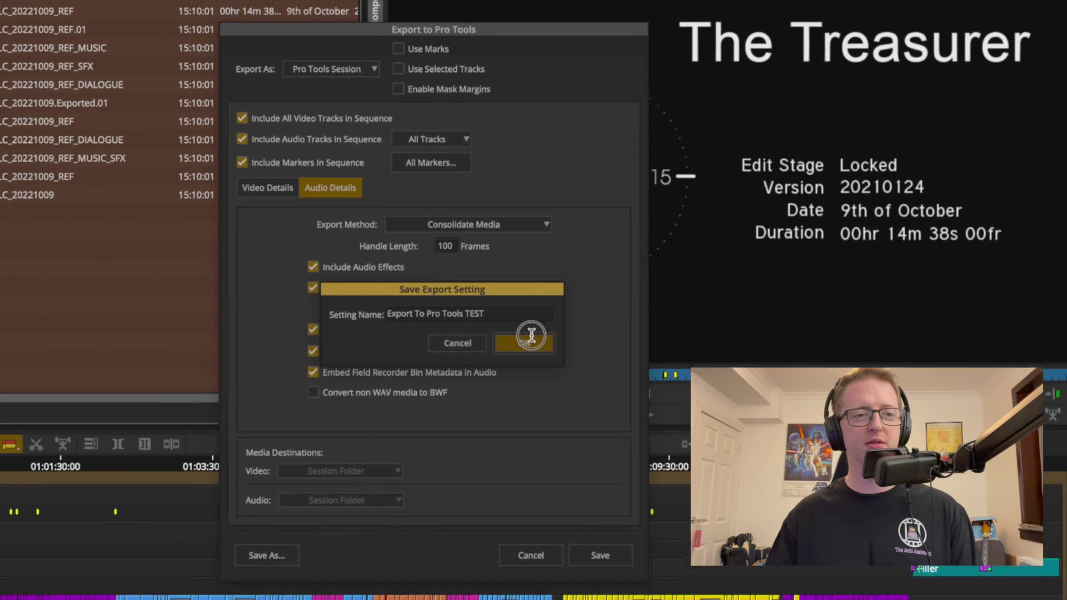
click(449, 409)
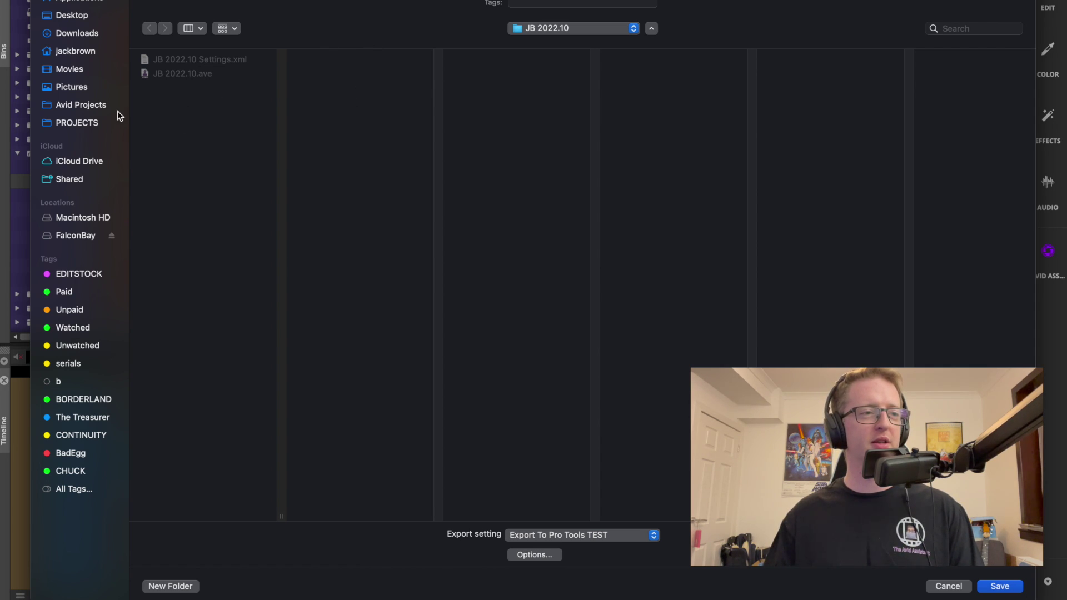
Create a PRO TOOLS SESSION folder in PROJECTS > 1015_AVID_ASSIST > TESTS as the export destination
click(78, 123)
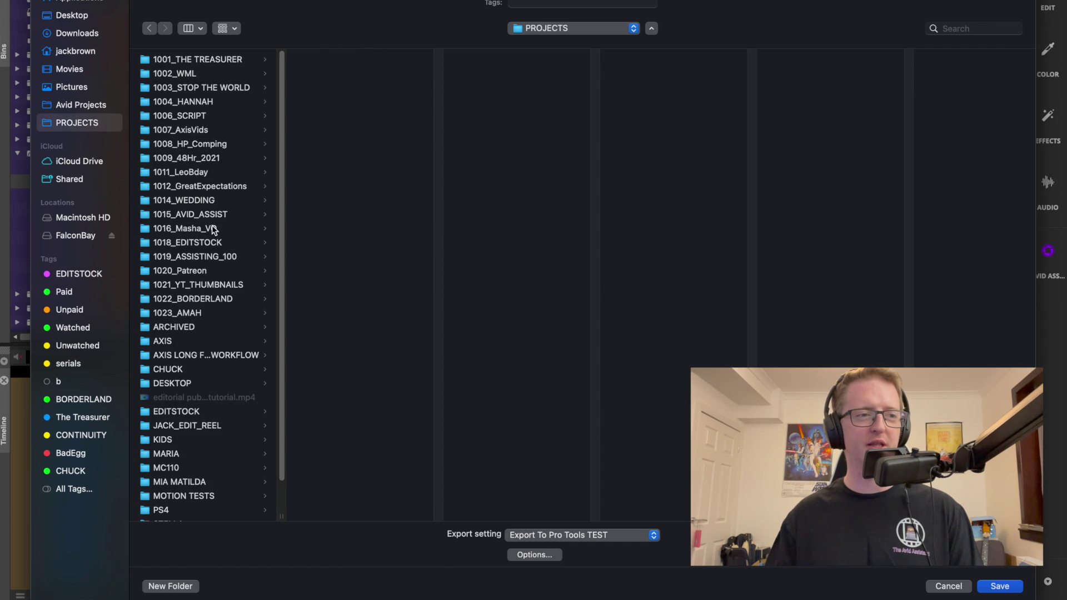
click(221, 216)
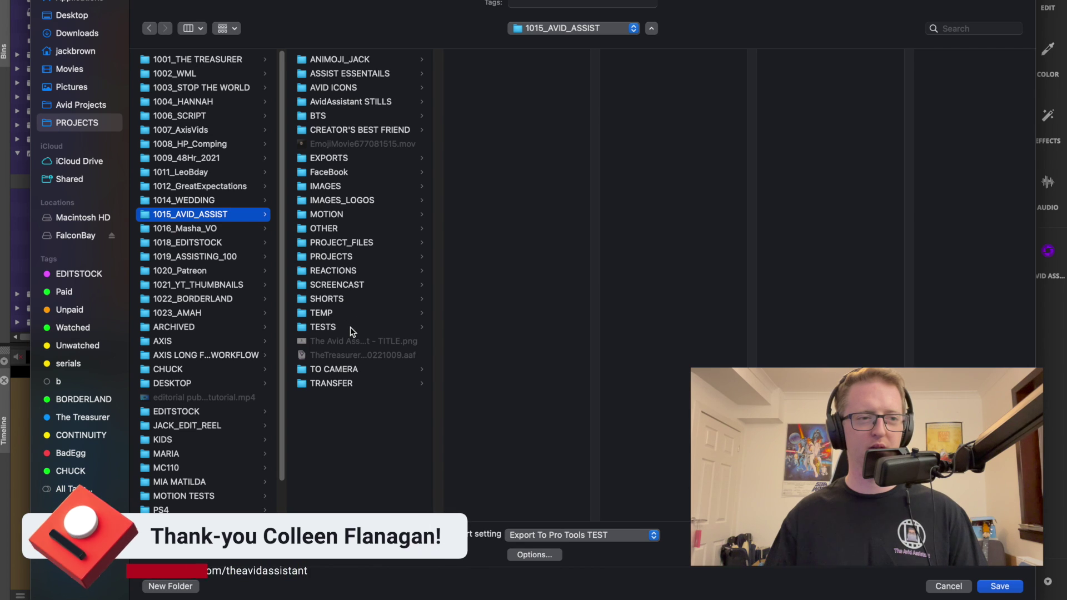
click(350, 327)
key(super+shift+n)
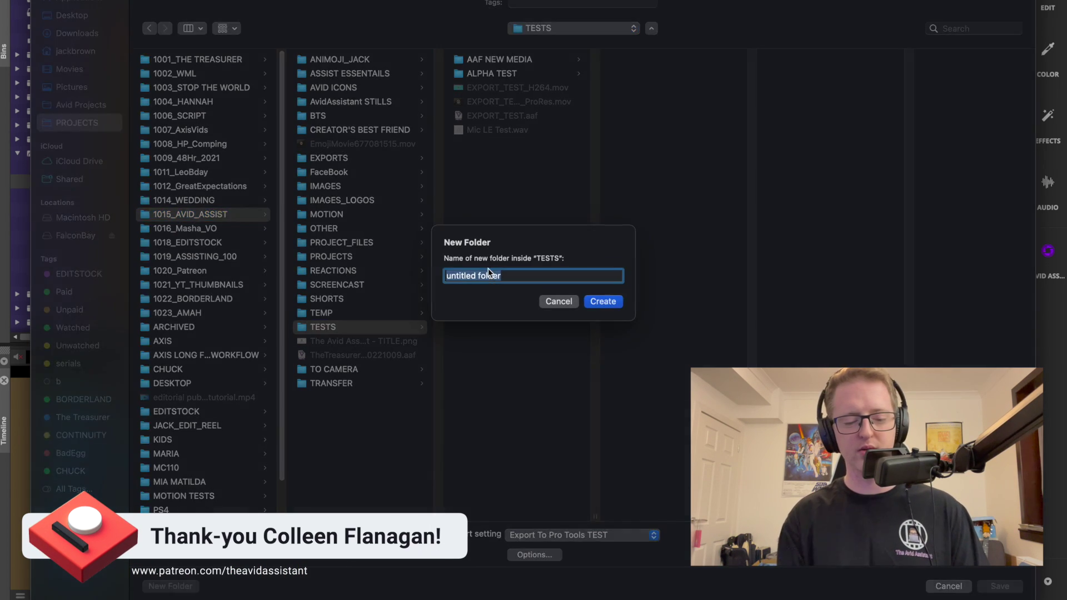
text(PRO TOOLS SESSION)
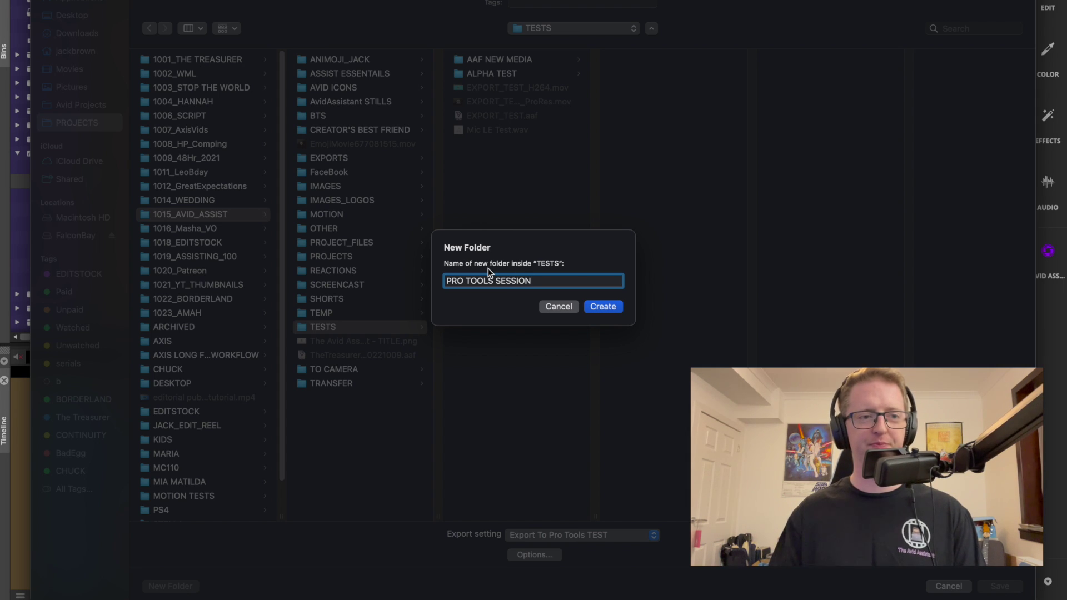
key(Return)
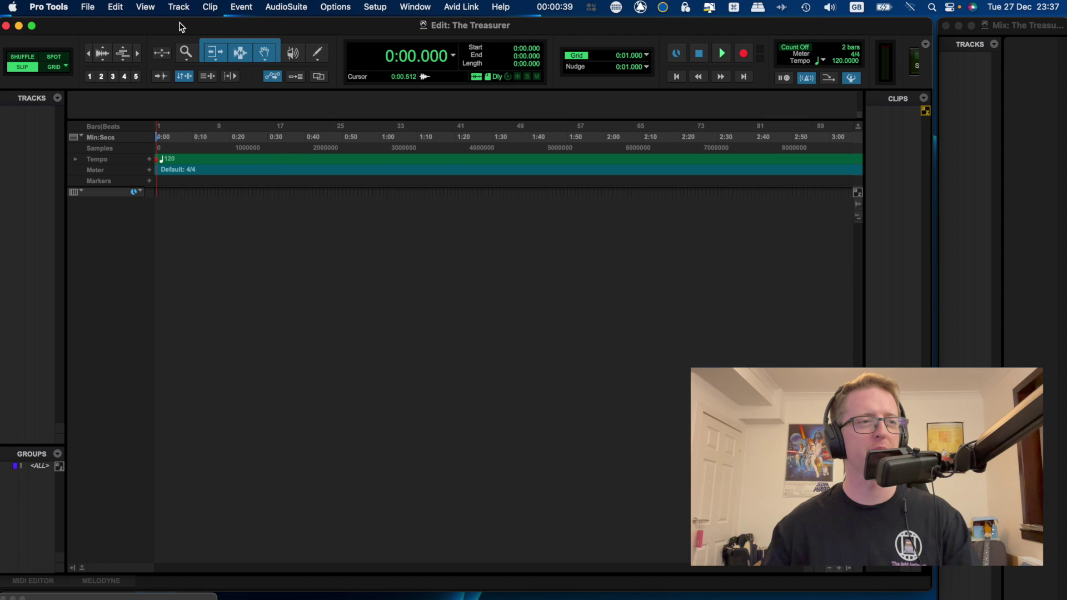
Open TheTreasurer_LC_20221009.ptx from PROJECTS > 1015_AVID_ASSIST > TESTS > PRO TOOLS SESSION
click(88, 5)
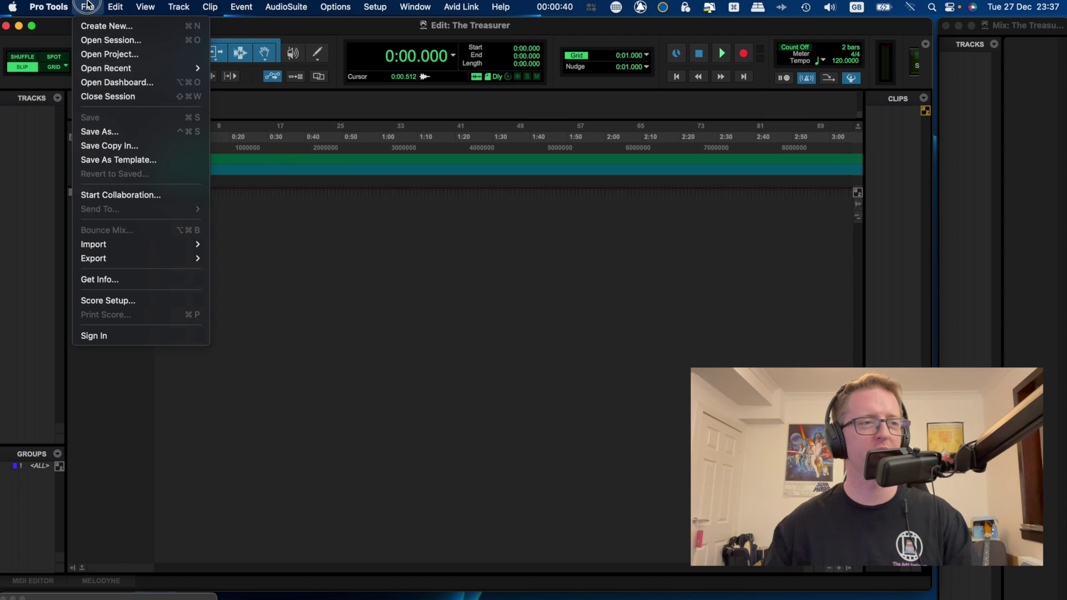
click(105, 41)
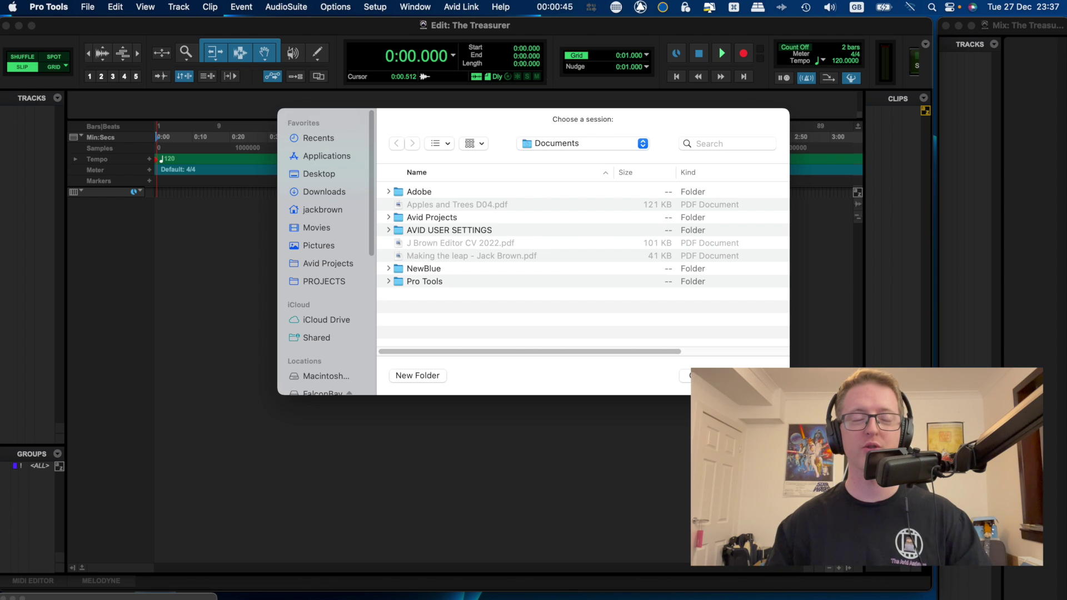
click(345, 281)
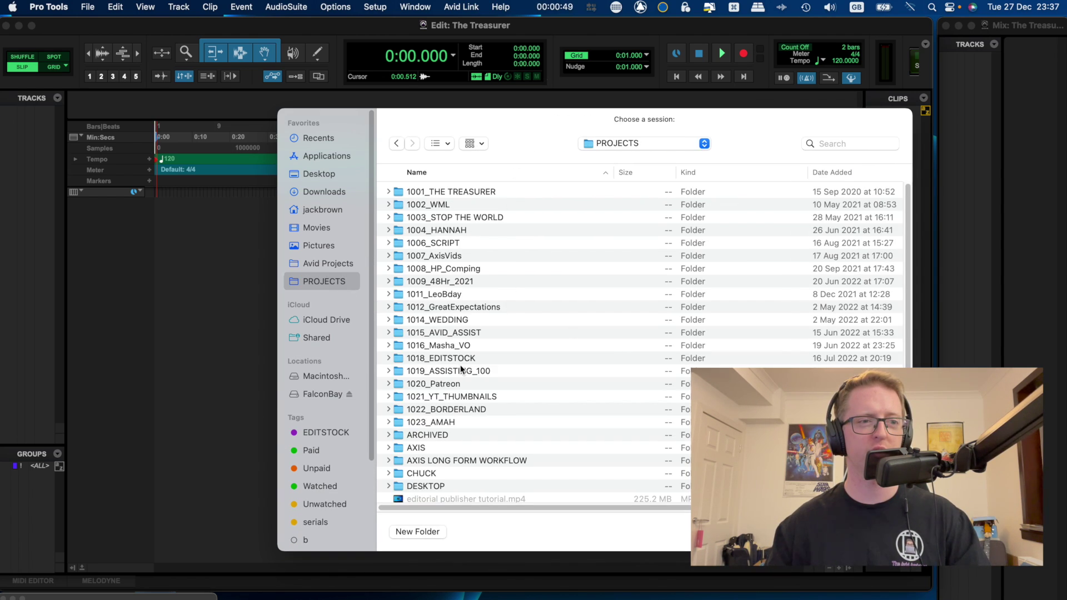
click(475, 337)
double_click(474, 336)
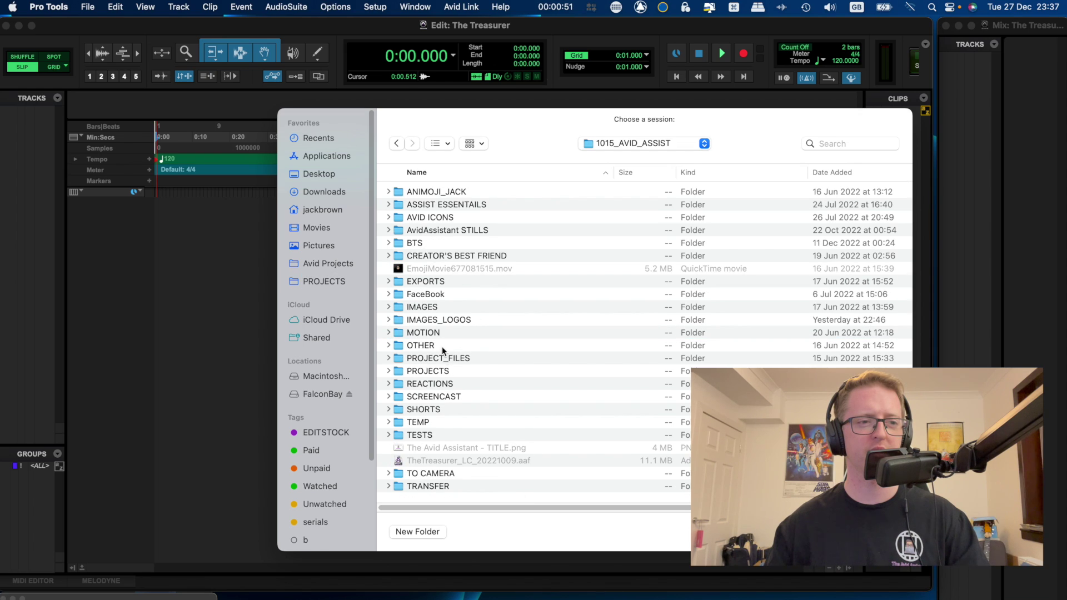
click(444, 434)
double_click(445, 434)
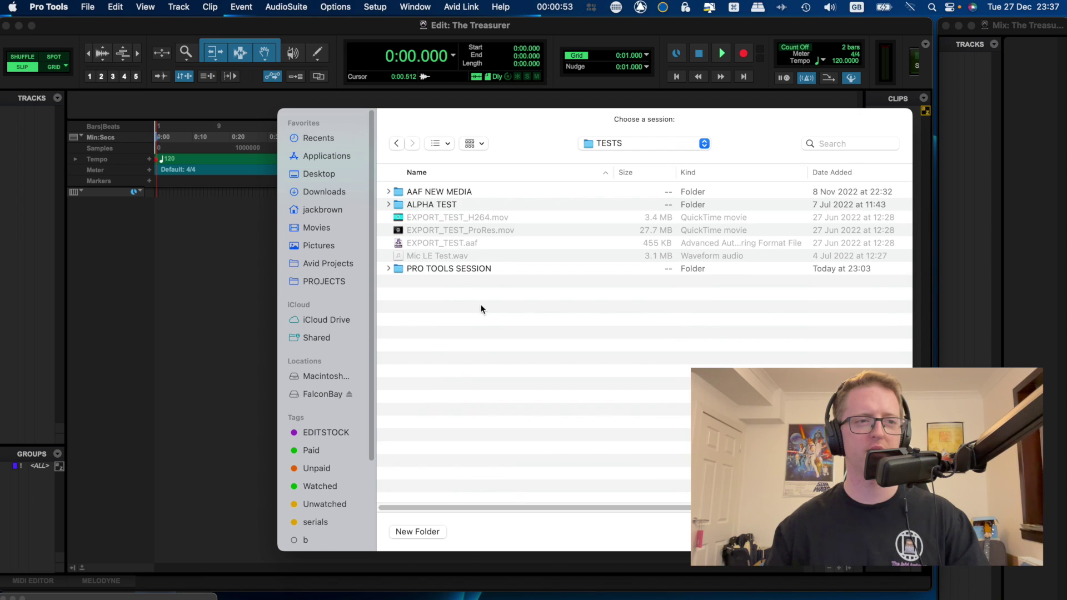
click(449, 270)
double_click(449, 269)
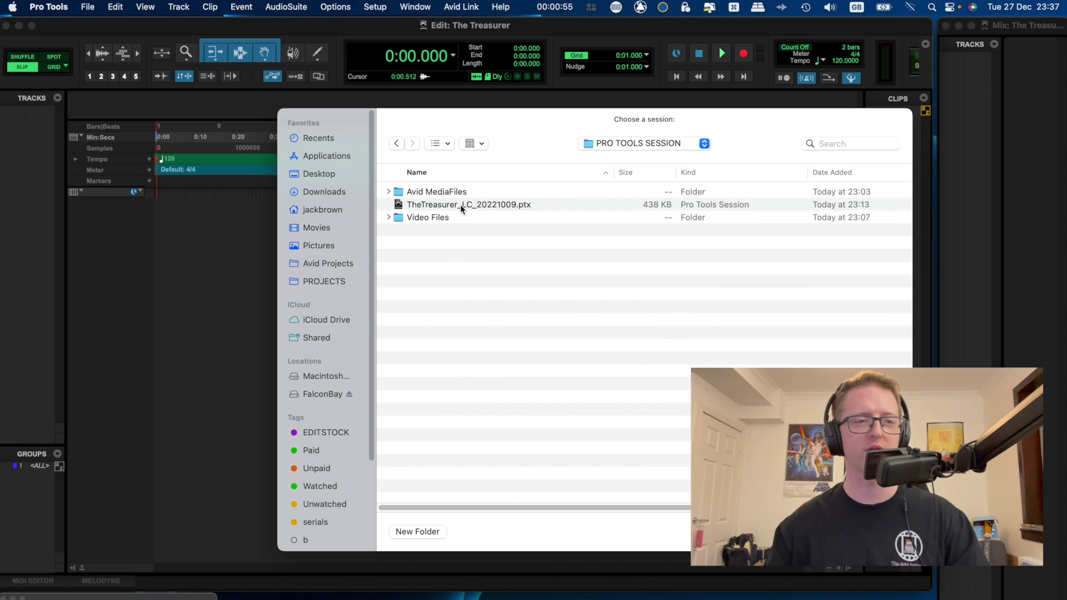
click(461, 204)
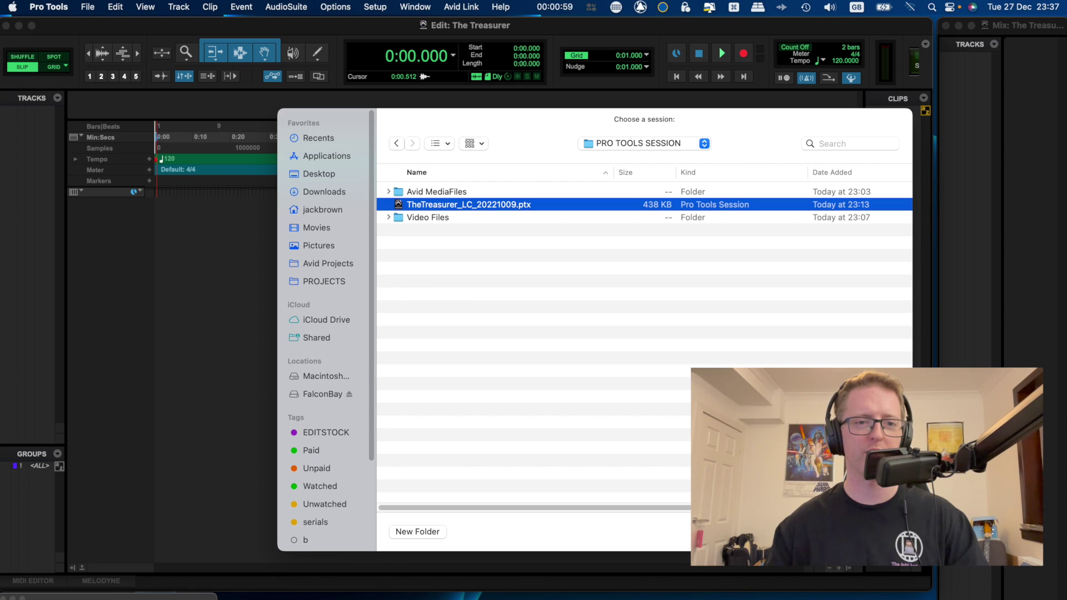
key(Return)
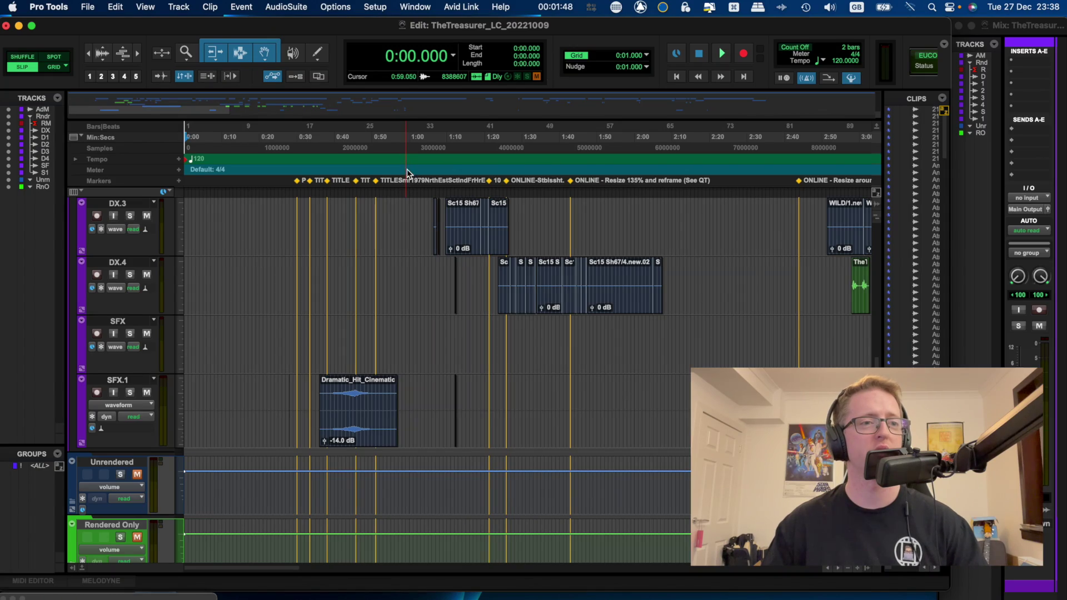
Scroll the Edit window to review the DX, SFX, SFX.1, Unrendered and Rendered Only tracks
scroll(167, 337, up, 4)
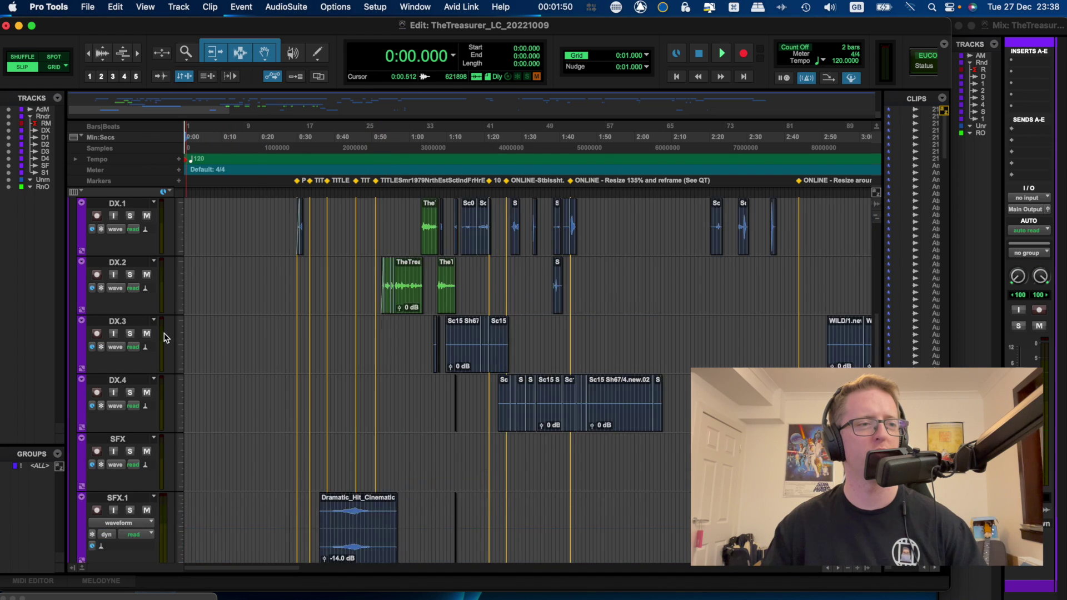
scroll(167, 336, up, 4)
scroll(150, 337, down, 4)
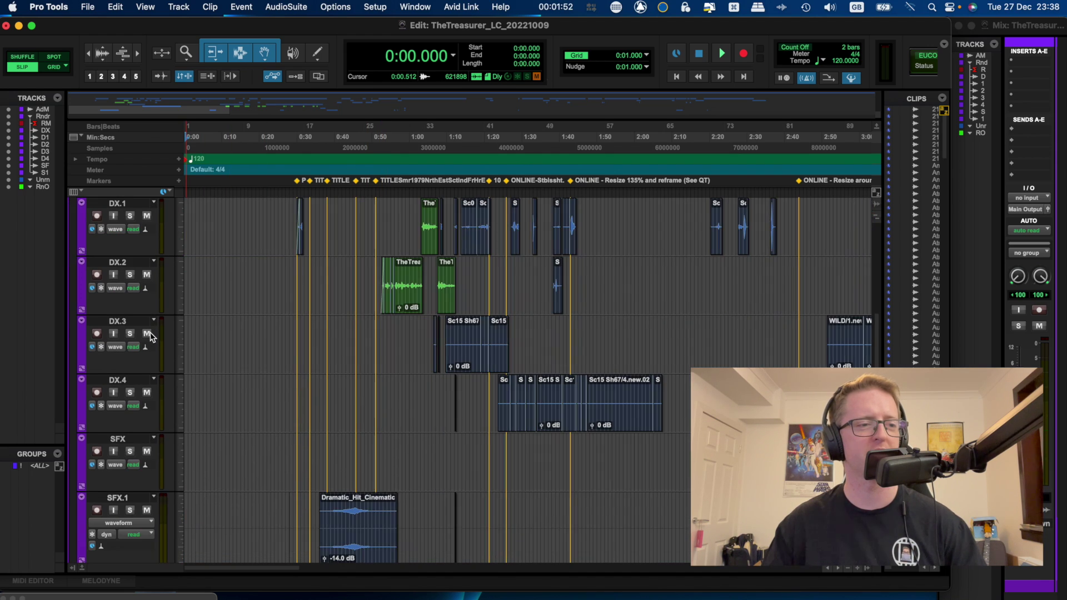
scroll(150, 336, down, 2)
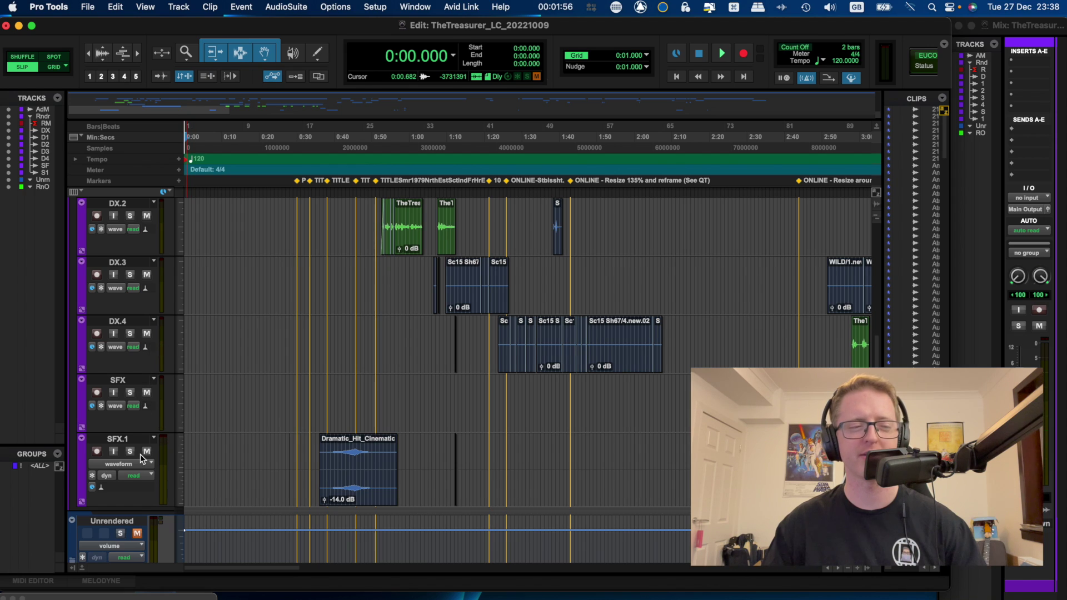
scroll(143, 459, down, 5)
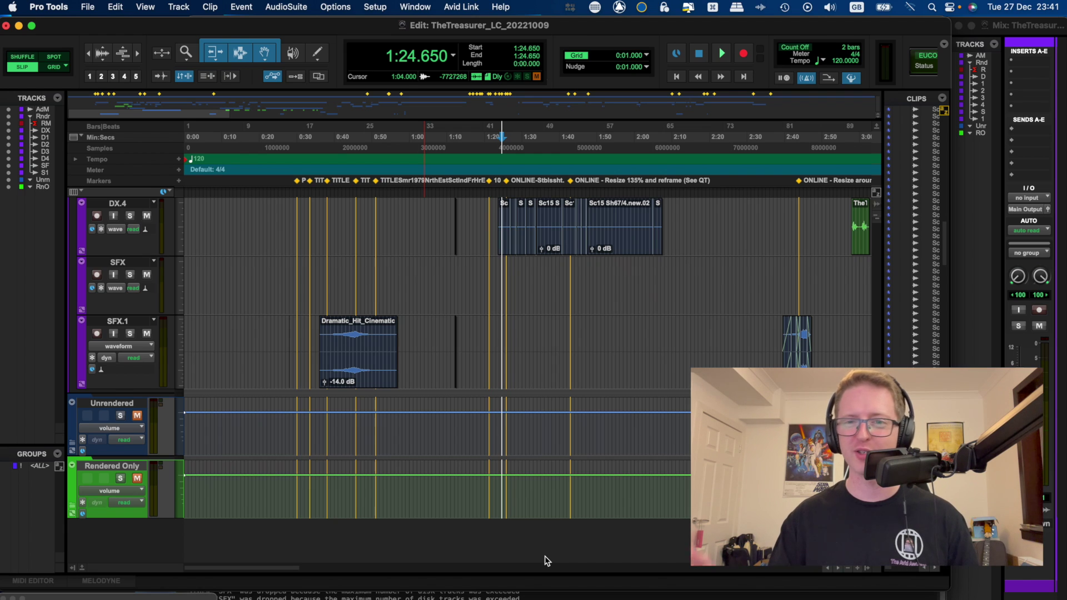
key(super+Tab)
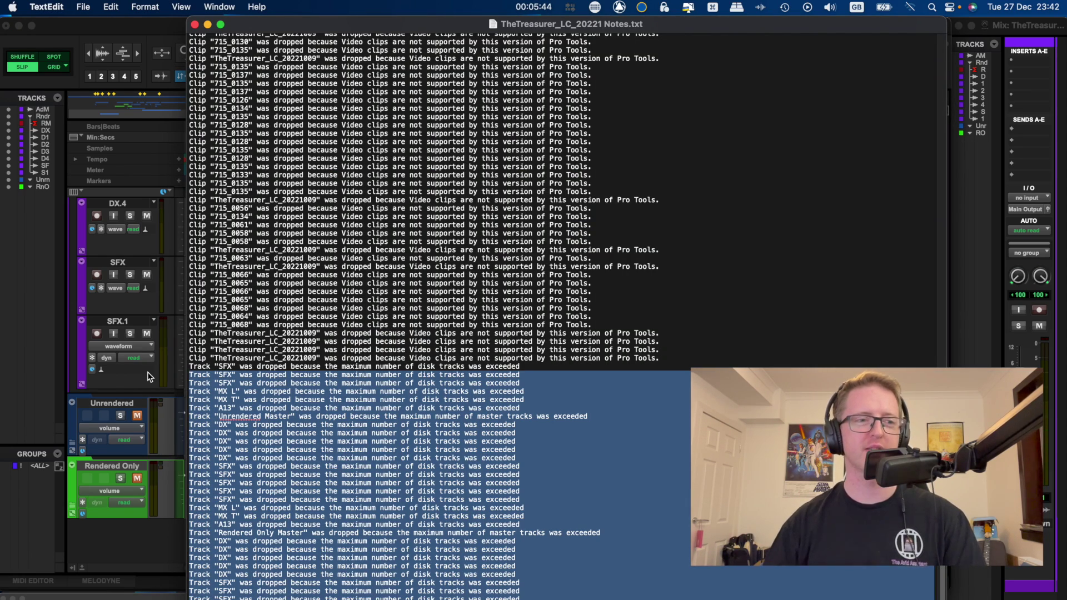
click(662, 475)
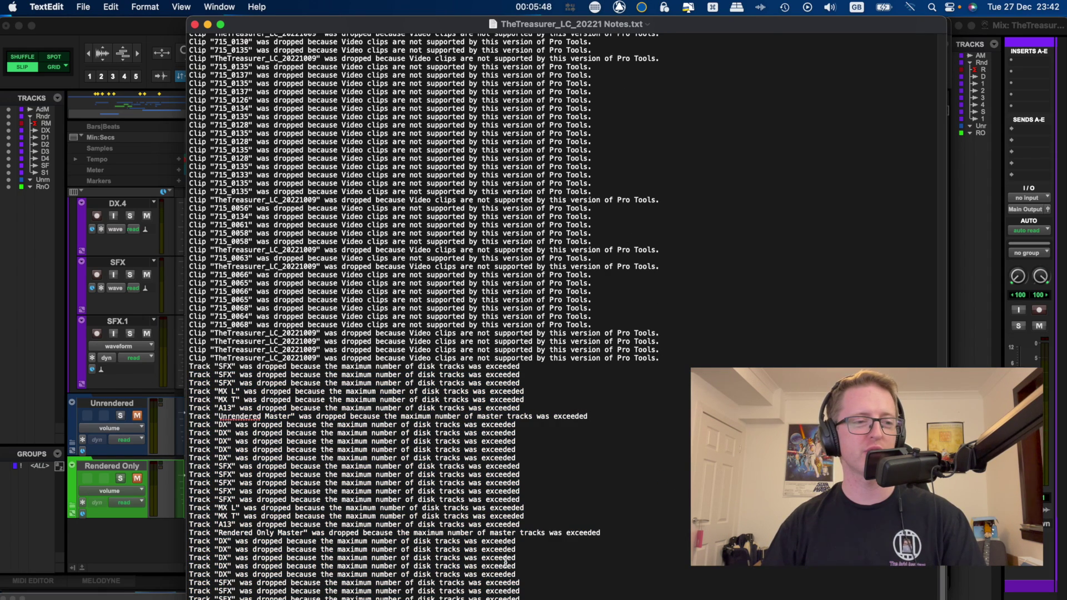
drag(233, 598, 224, 378)
click(339, 494)
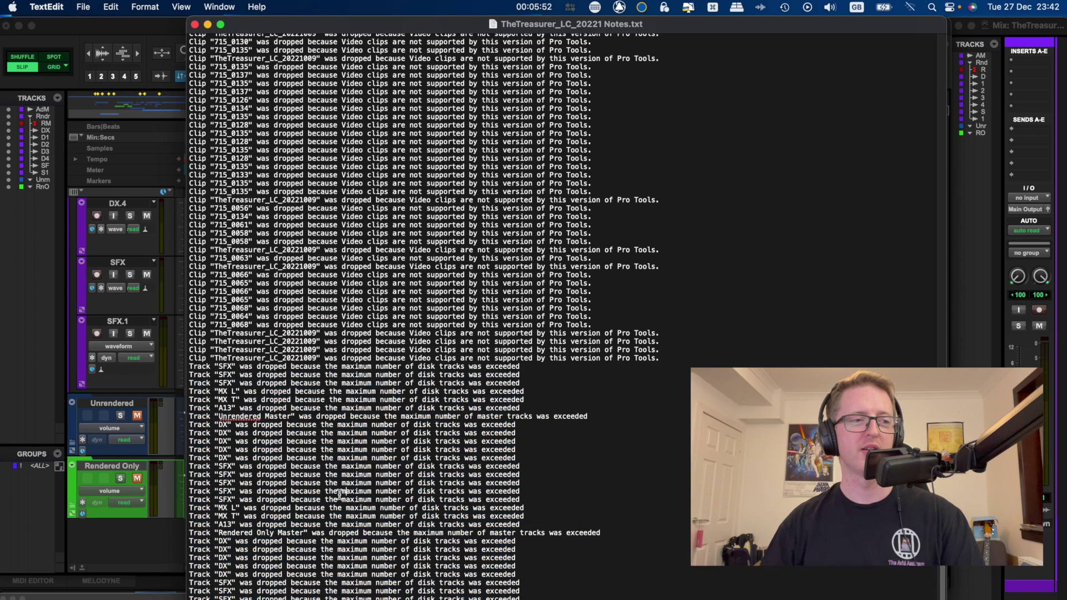
click(143, 570)
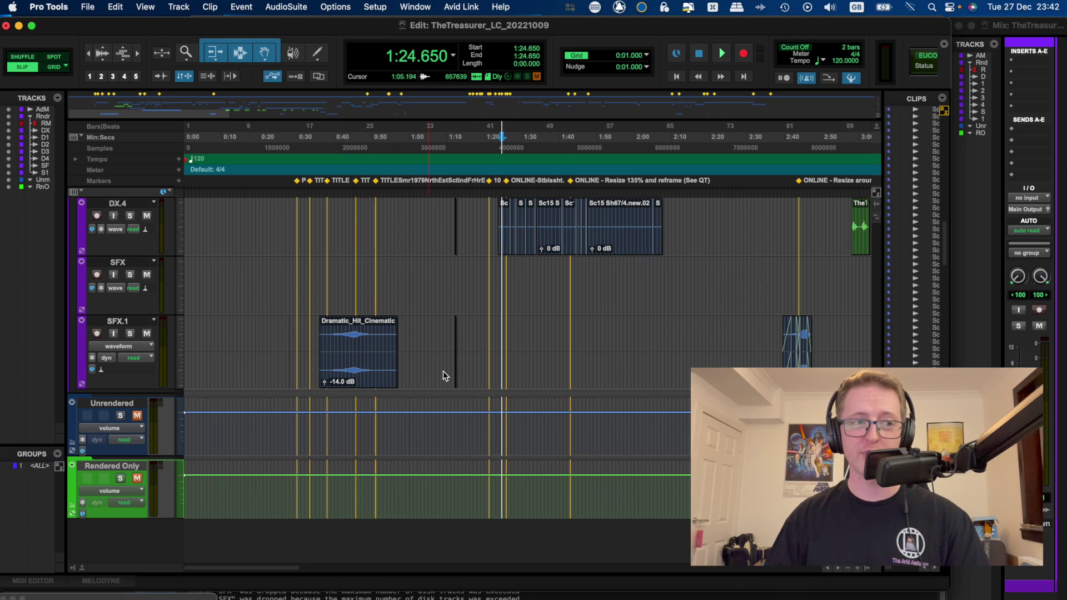
Place the playhead at 1:27.552, briefly play the session, then stop
click(330, 185)
click(346, 187)
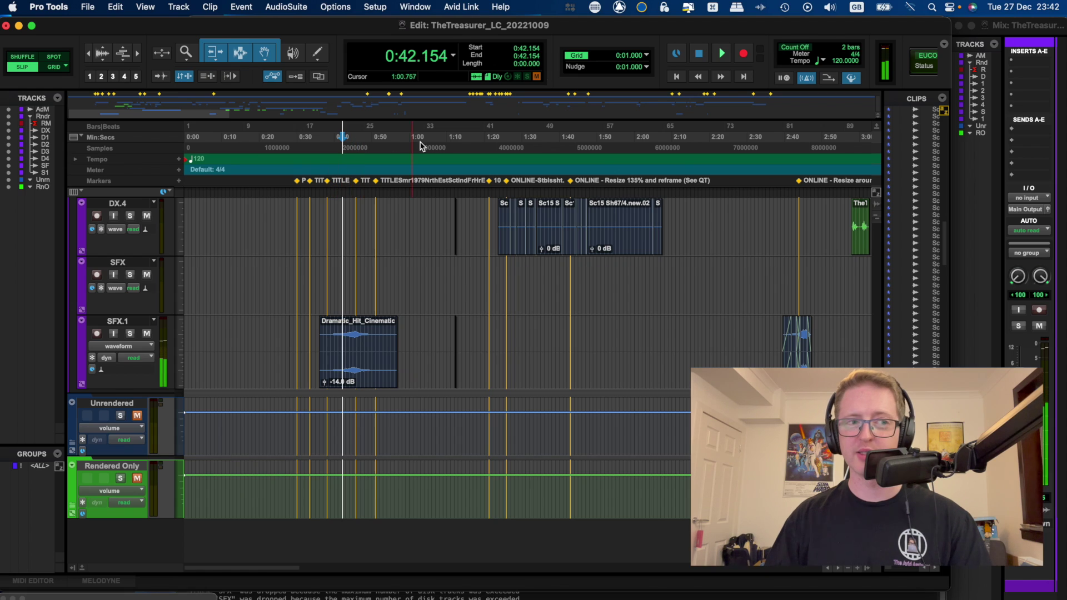
click(514, 150)
key(space)
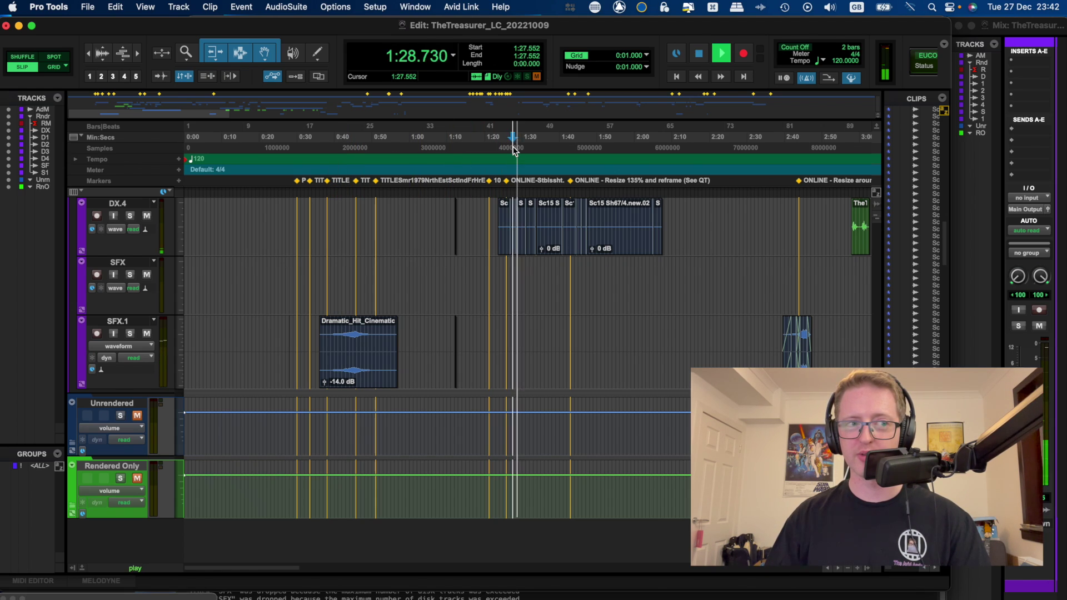
key(space)
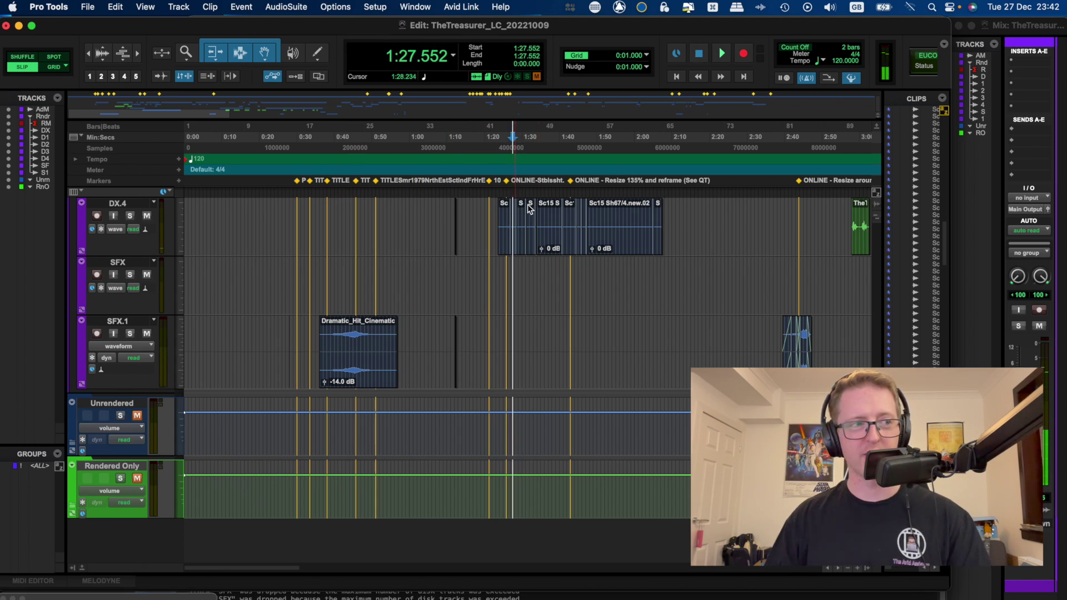